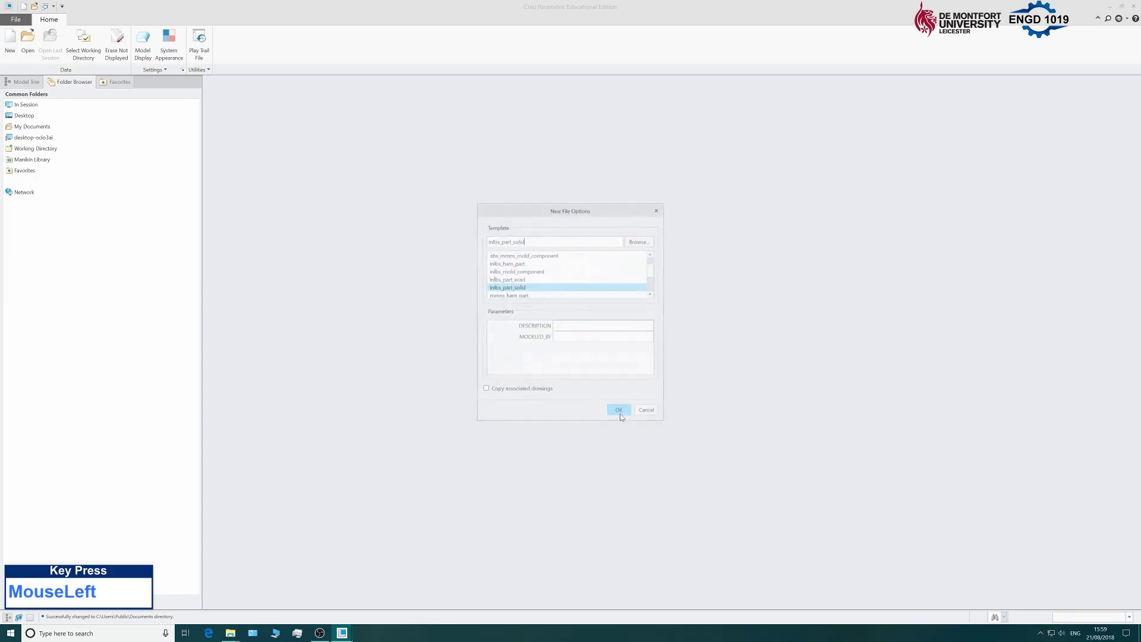
Choose the mmns_part_solid template for the new part and create it
drag(652, 274, 652, 283)
click(505, 279)
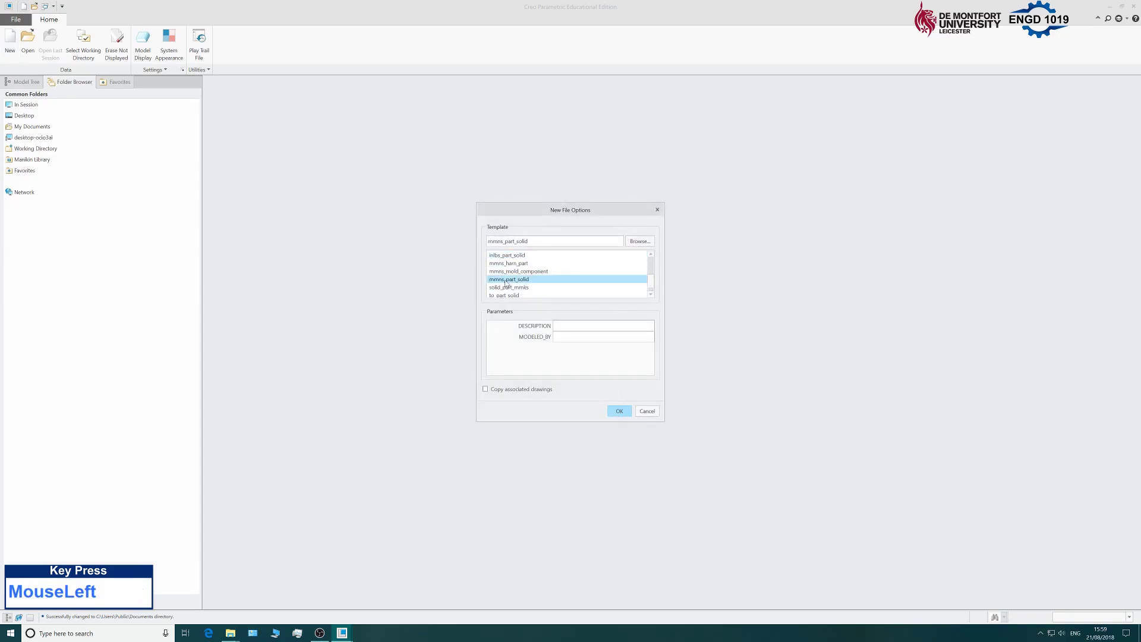
click(620, 412)
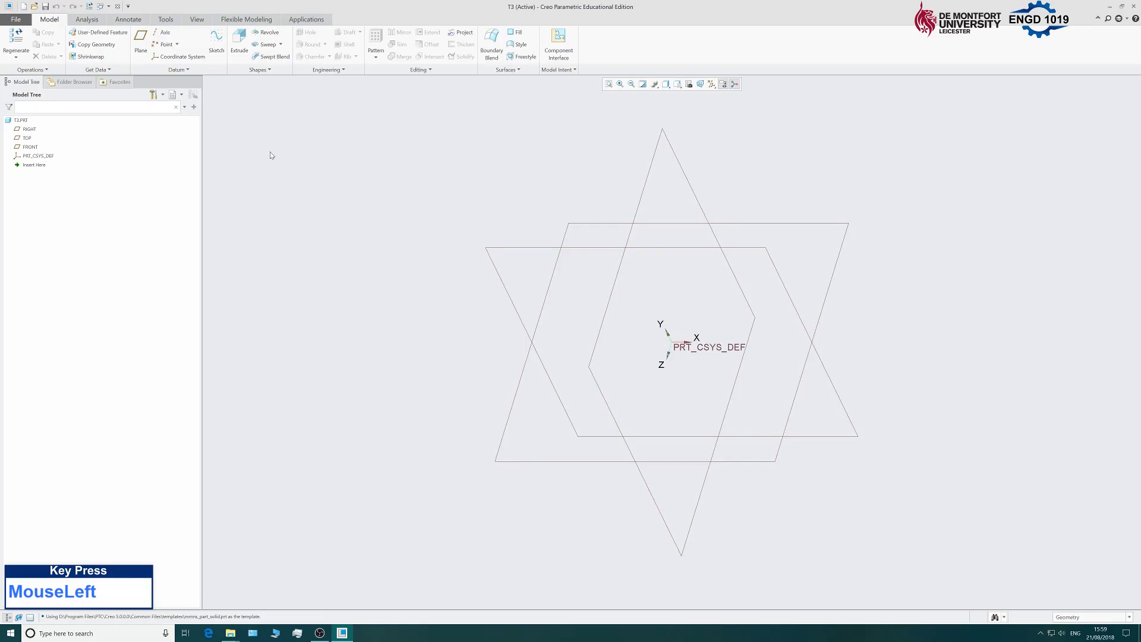
Start a sketch on the TOP plane with the default orientation and turn the view parallel to the sketch plane
click(217, 53)
click(585, 224)
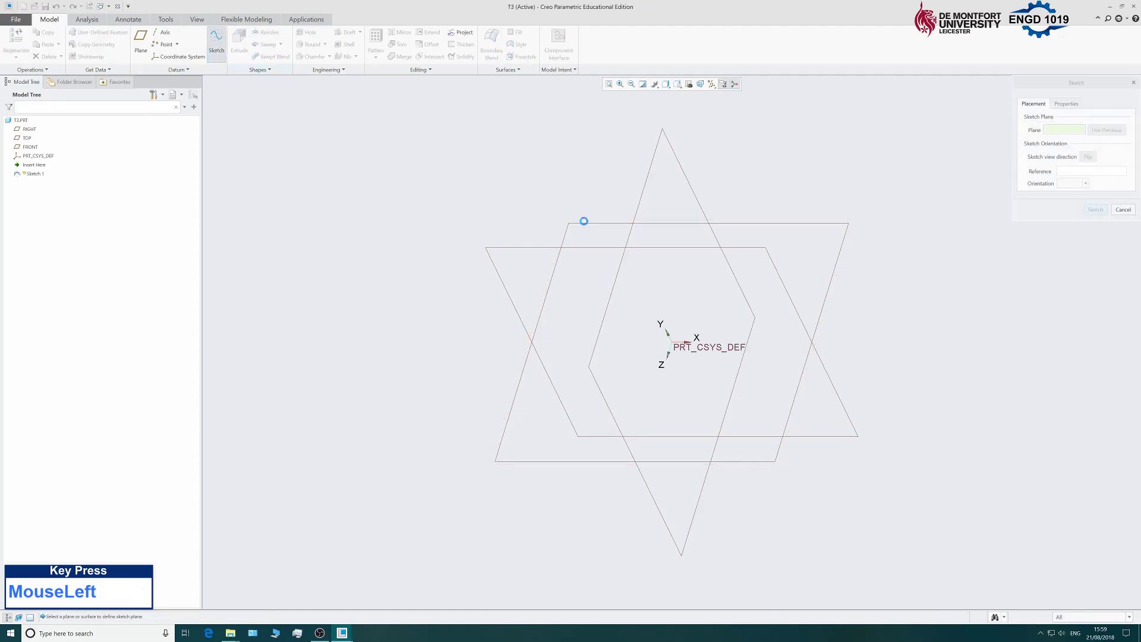
click(1094, 214)
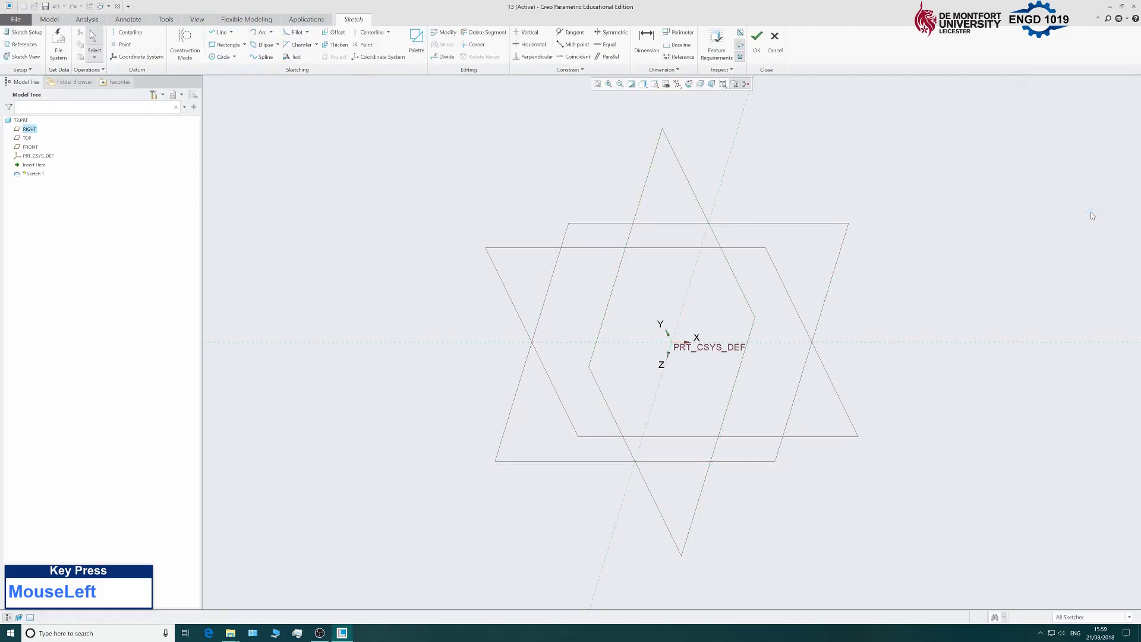
click(688, 84)
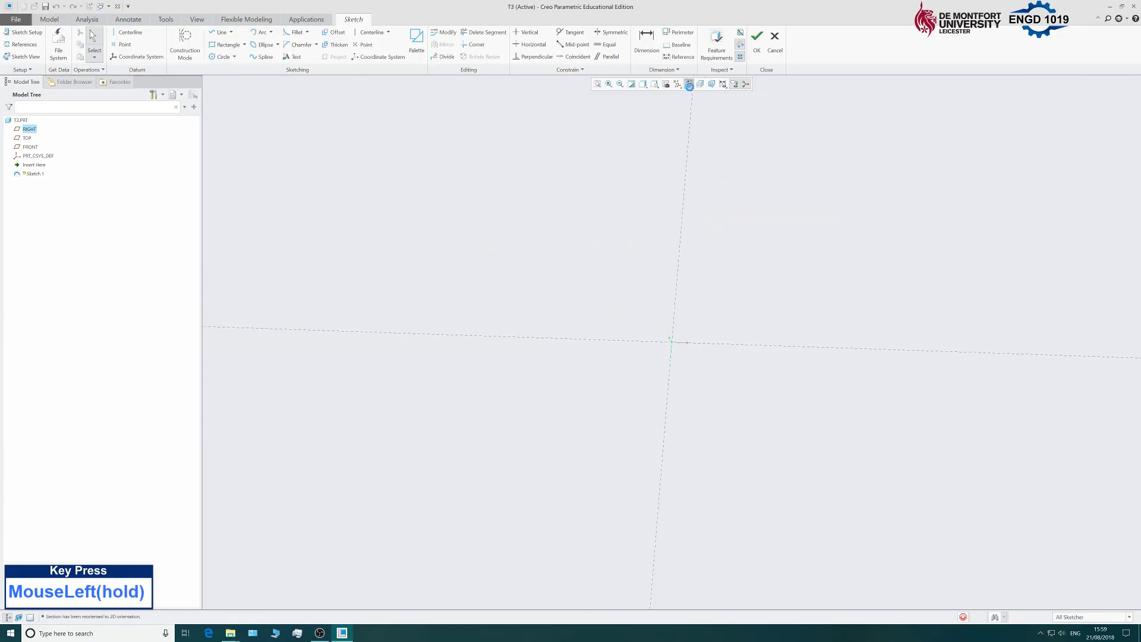
scroll(458, 280, down, 3)
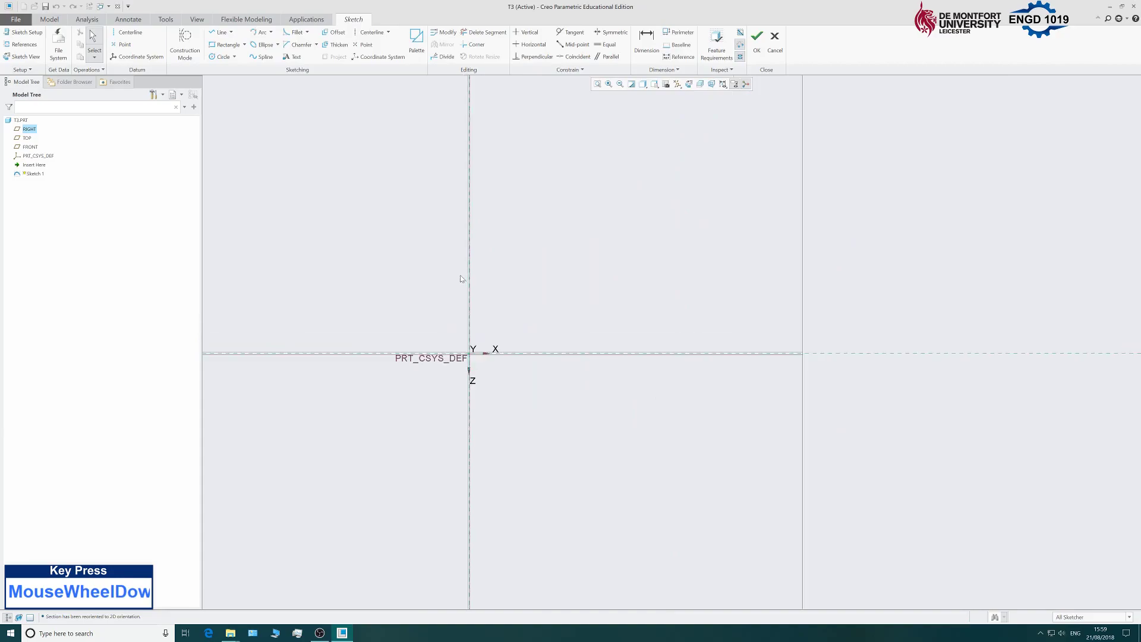
scroll(521, 331, up, 2)
scroll(425, 351, down, 1)
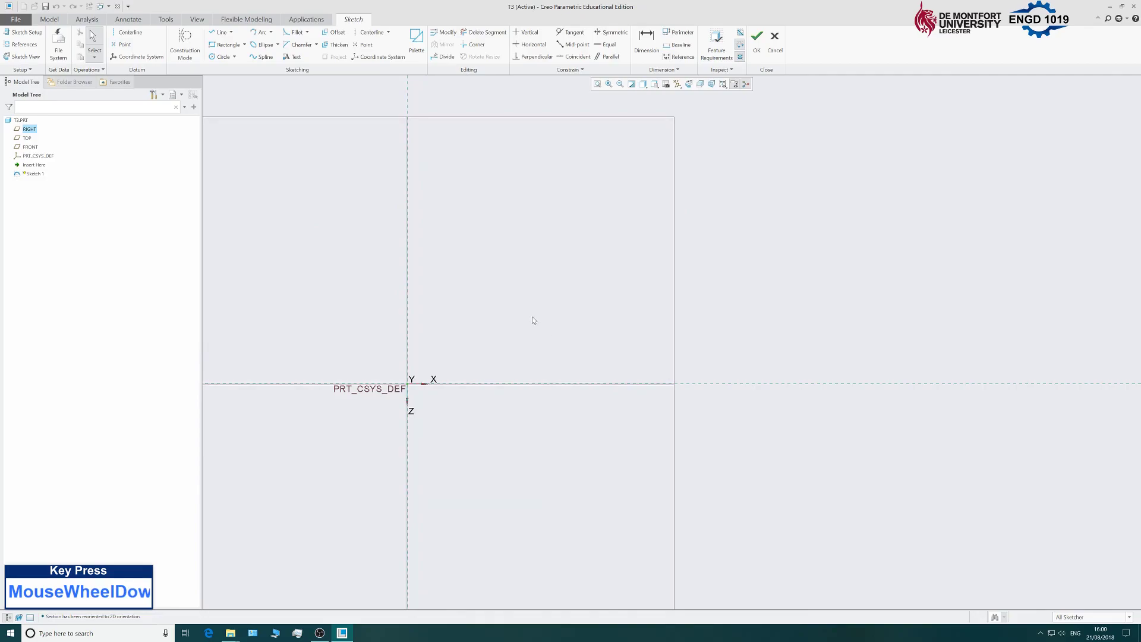
Sketch connected lines from the origin: about 33 mm up, 40 mm across, 10 mm down, 53 mm across and 5 mm up
click(219, 32)
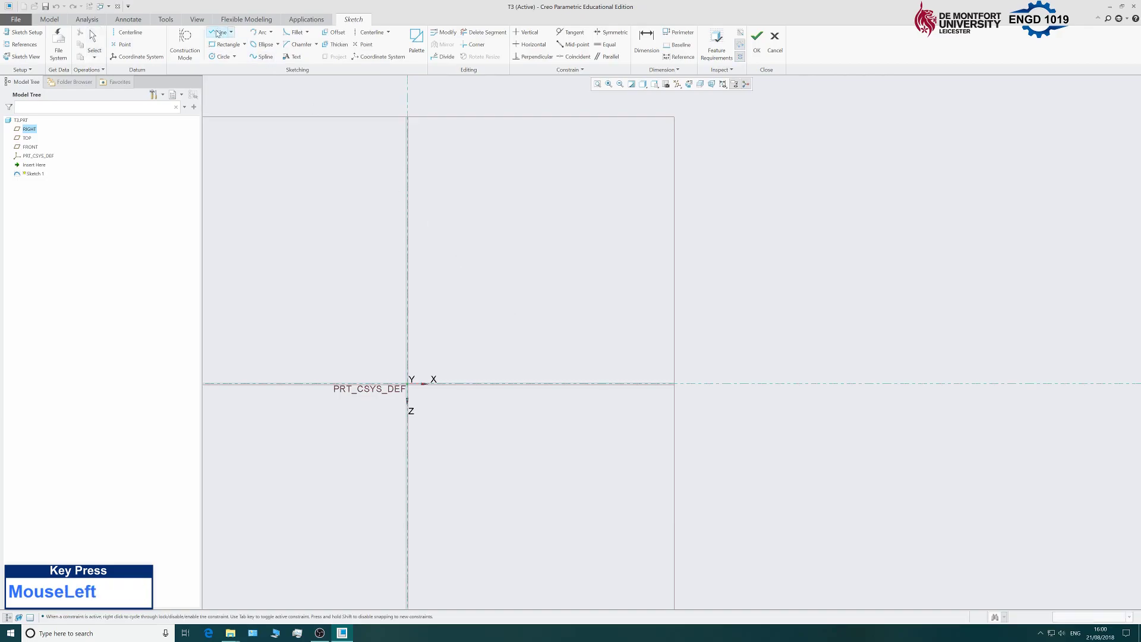
scroll(416, 397, up, 3)
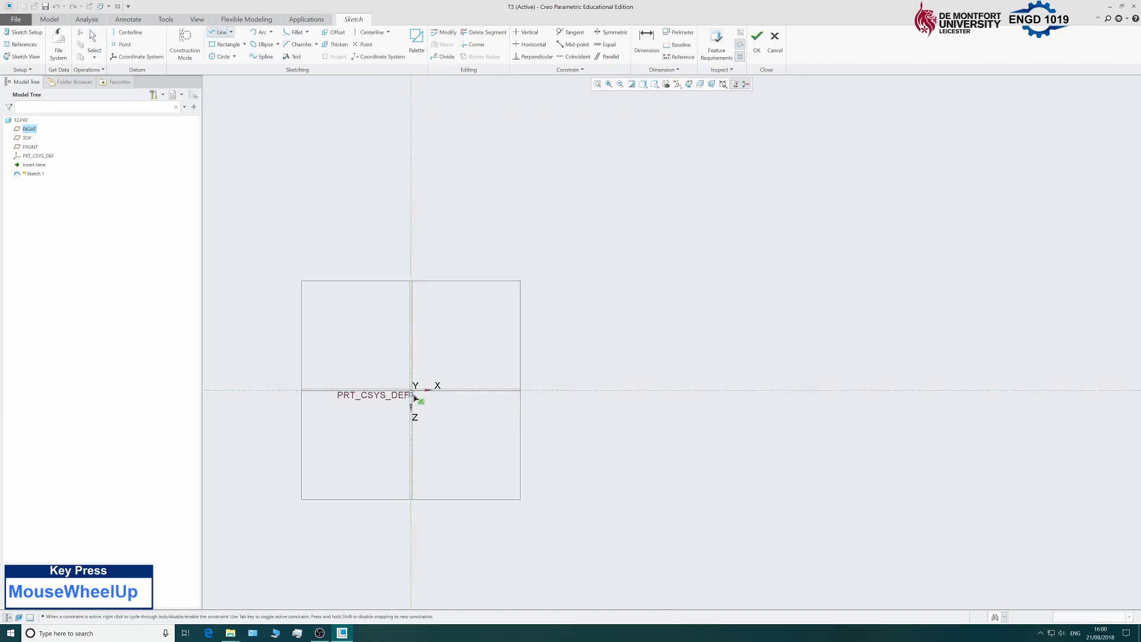
scroll(405, 383, down, 6)
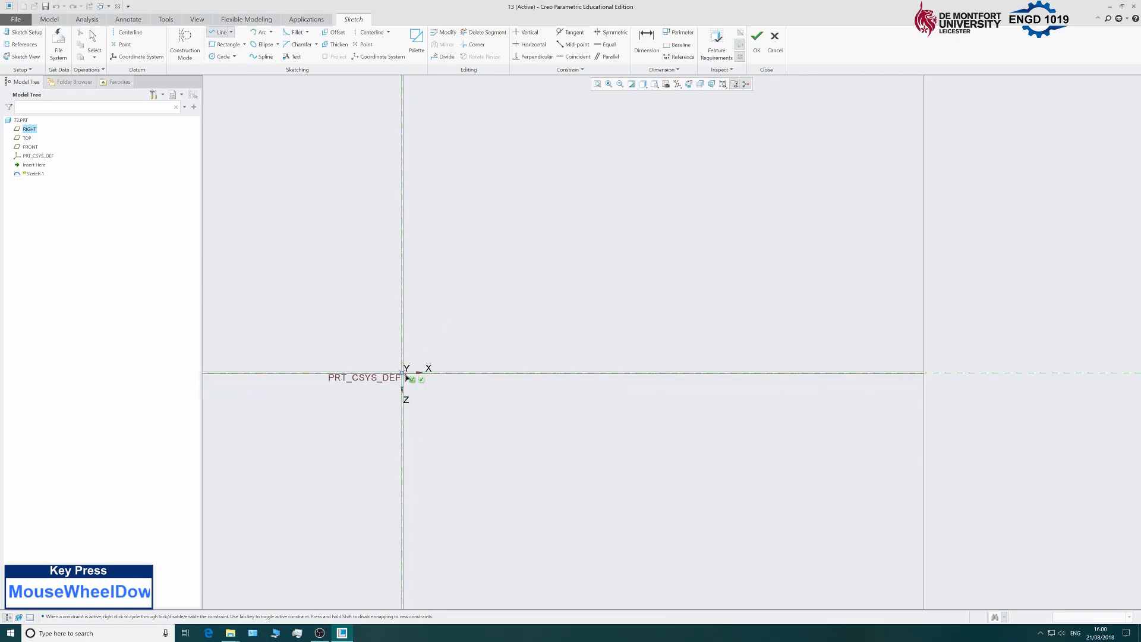
click(406, 376)
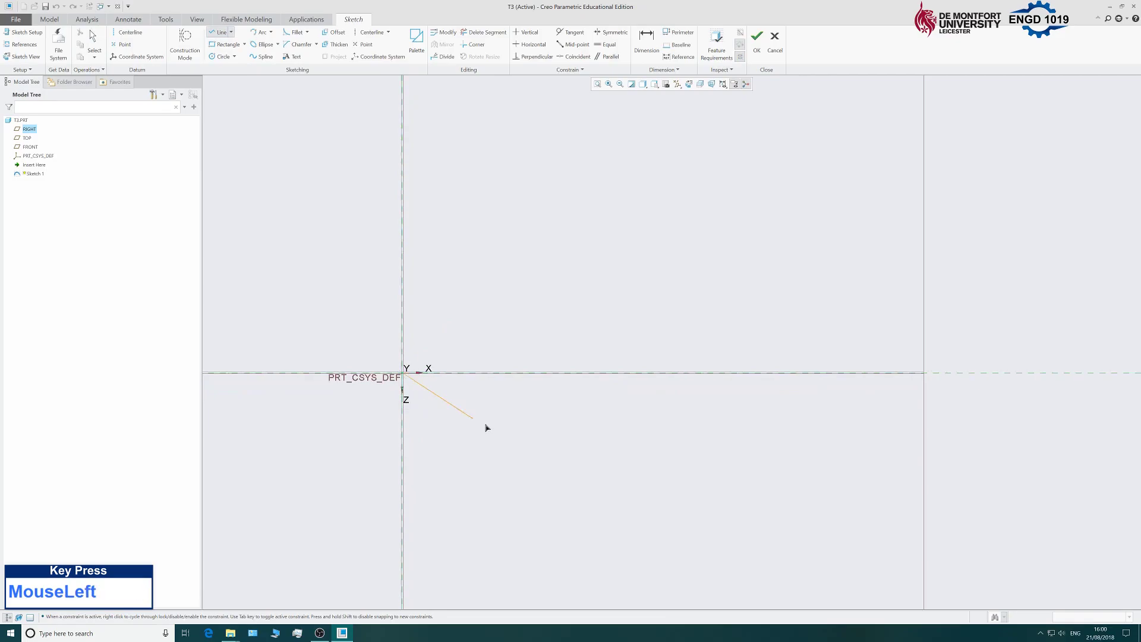
click(405, 304)
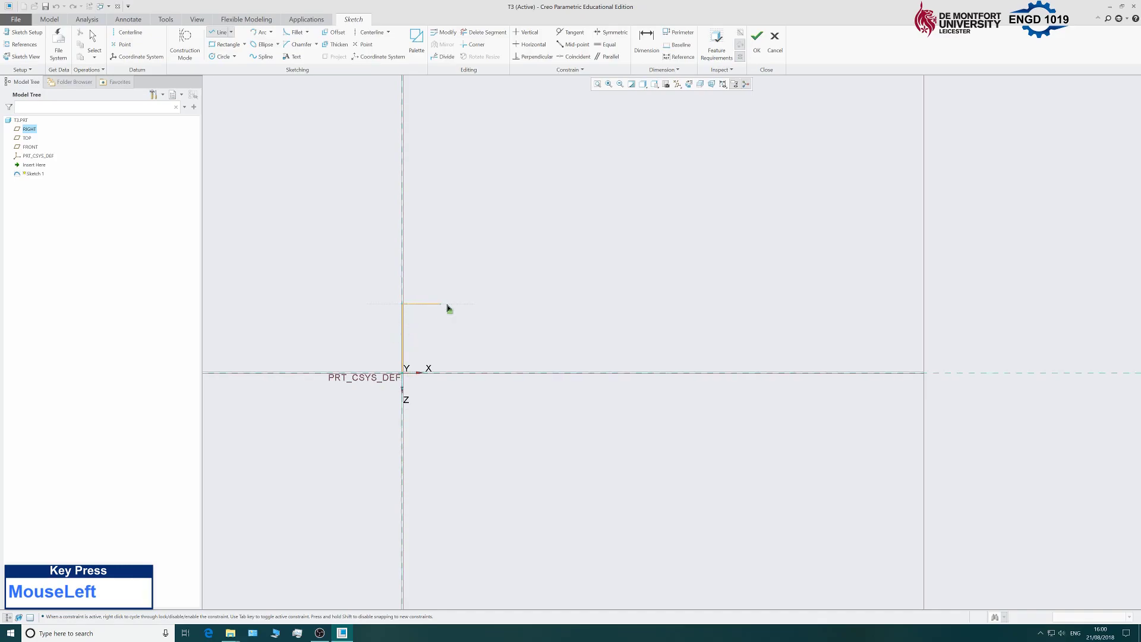
click(484, 308)
drag(484, 325, 593, 325)
click(593, 324)
click(593, 315)
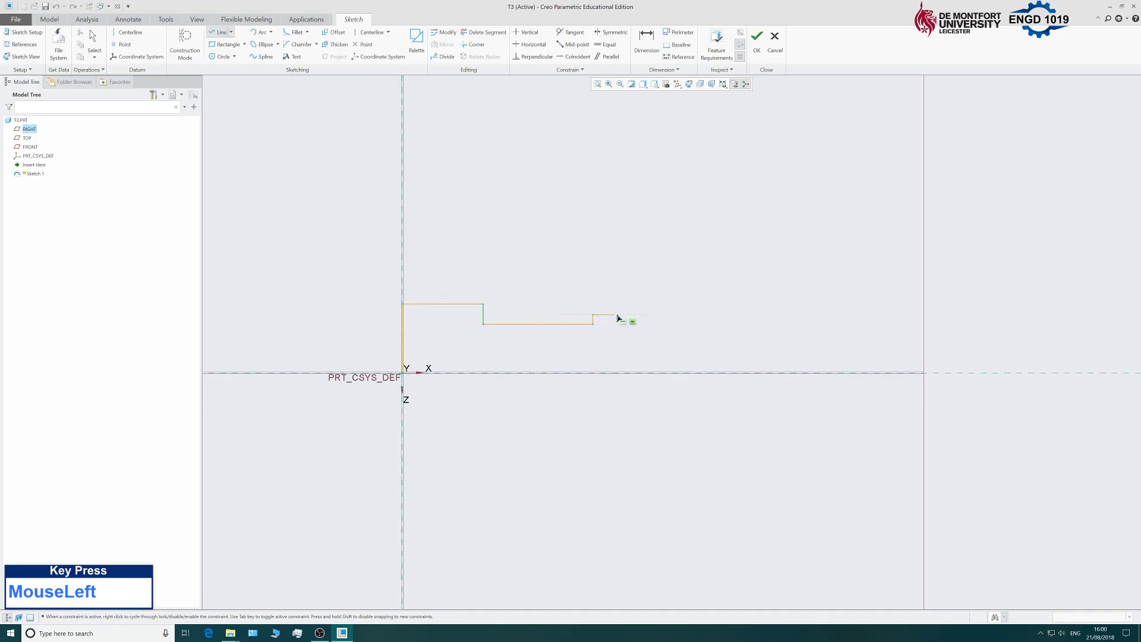
Continue the stepped profile about 30 mm across, 16 down, 19 across, 12 up and 27 across, closing it along the horizontal axis at the origin
click(654, 315)
click(654, 349)
click(693, 348)
click(693, 323)
click(748, 323)
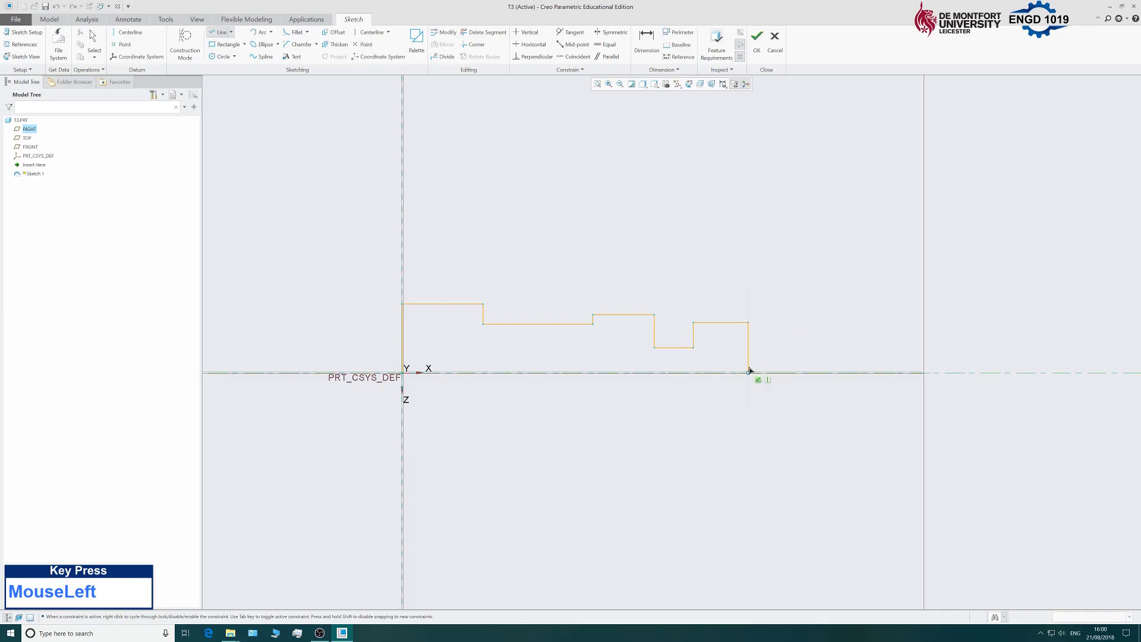
click(749, 372)
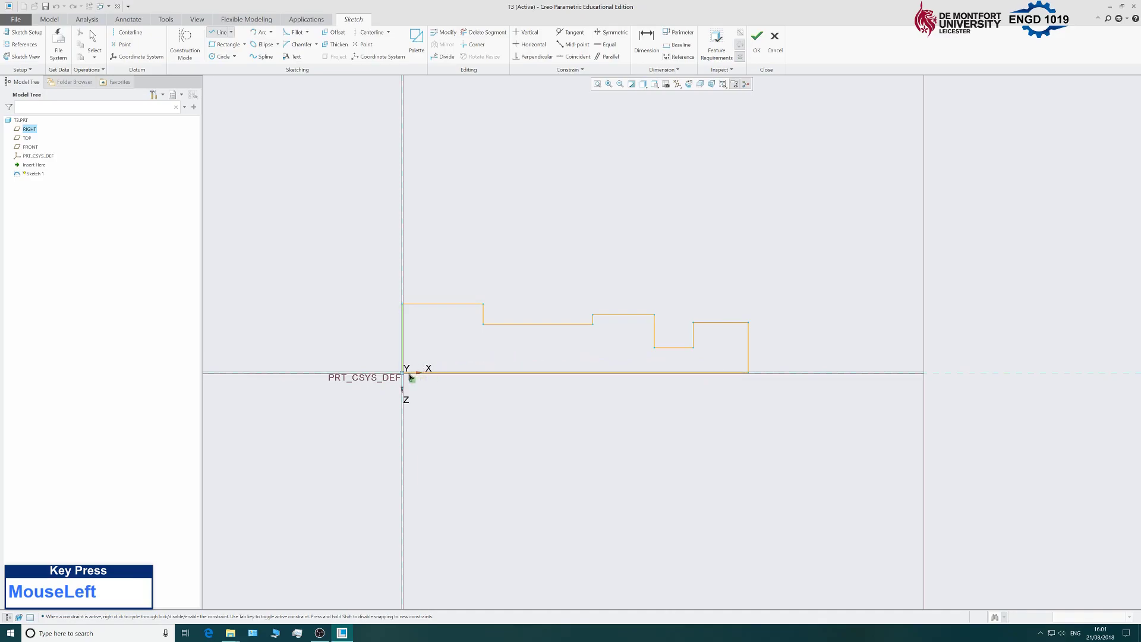
middle_click(486, 419)
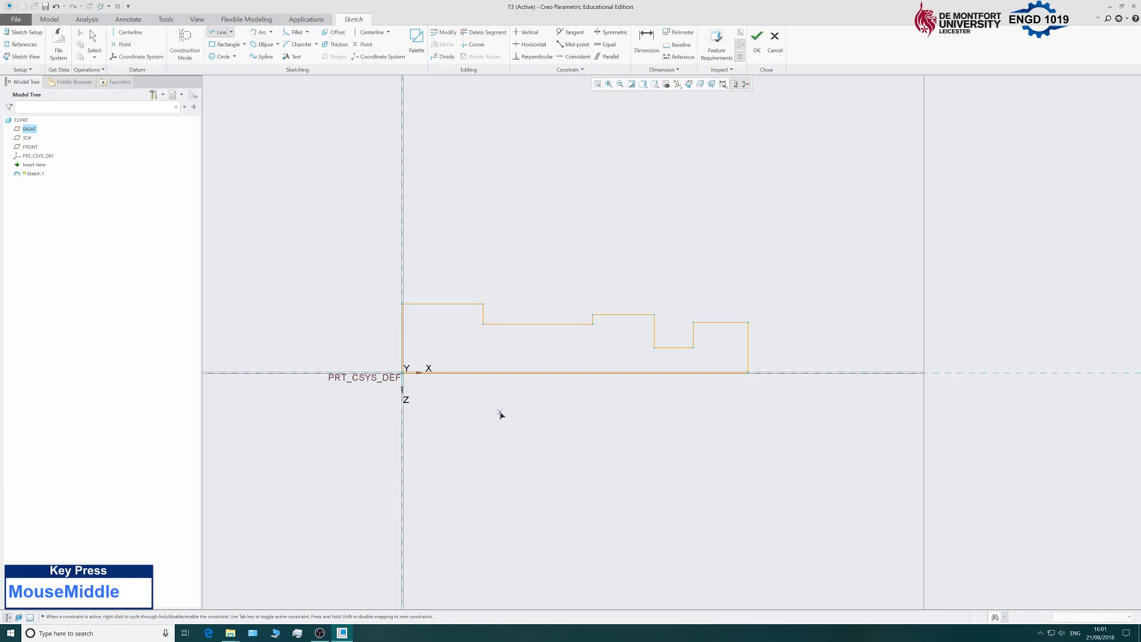
Dimension the heights of the second, third, fourth and fifth profile sections from the horizontal base line
scroll(719, 354, down, 1)
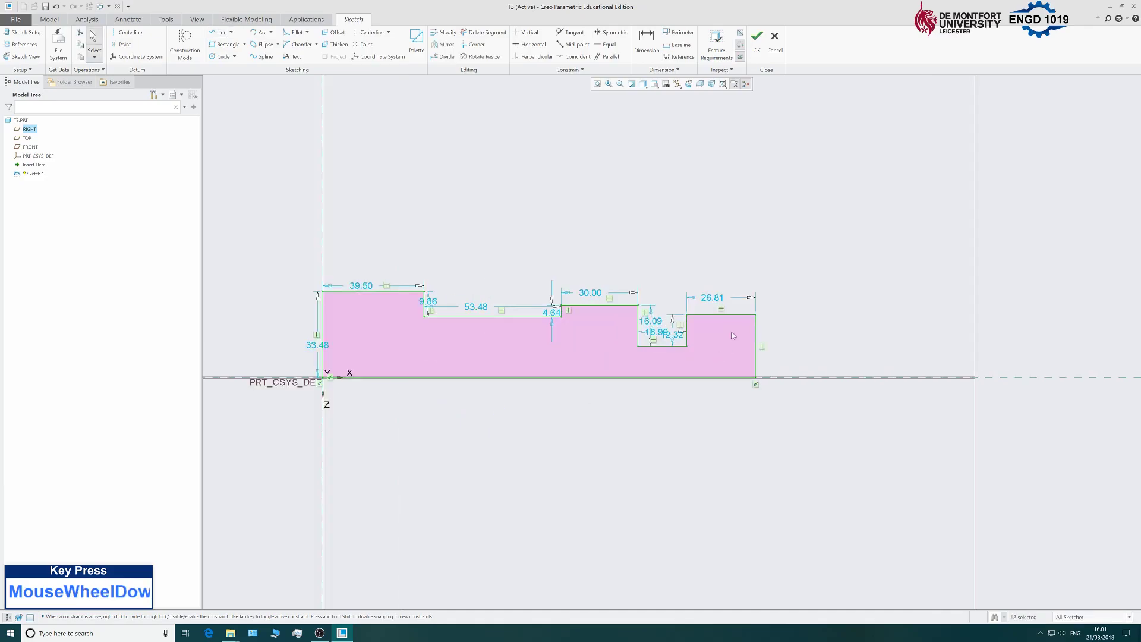
click(648, 48)
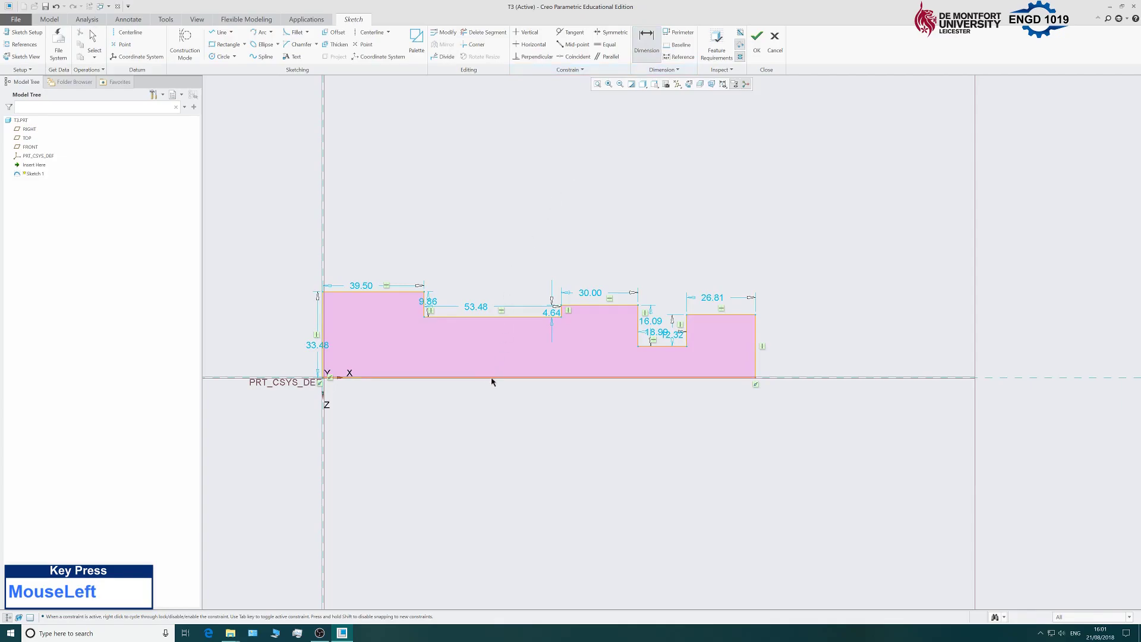
middle_click(489, 347)
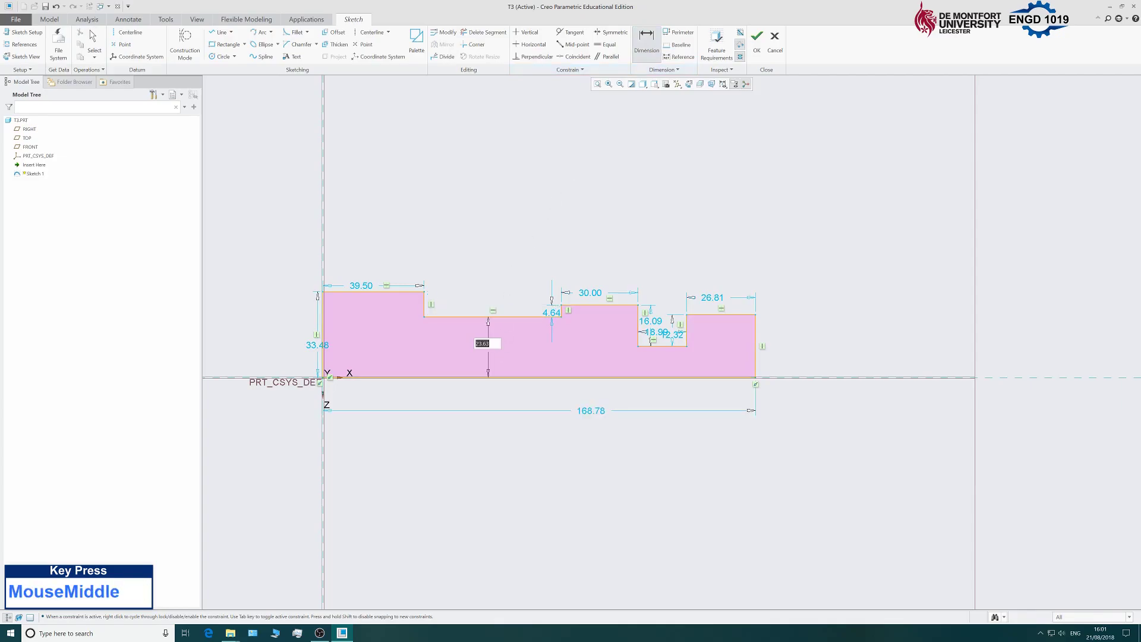
click(661, 378)
ctrl+click(662, 347)
middle_click(662, 364)
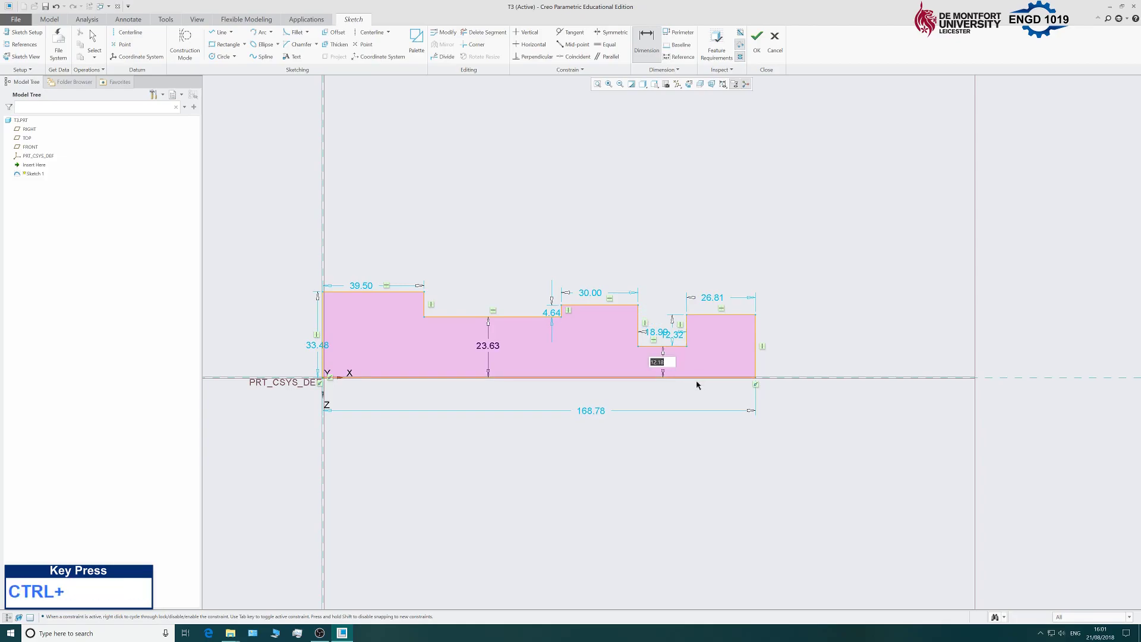
ctrl+click(718, 379)
ctrl+click(724, 318)
middle_click(724, 343)
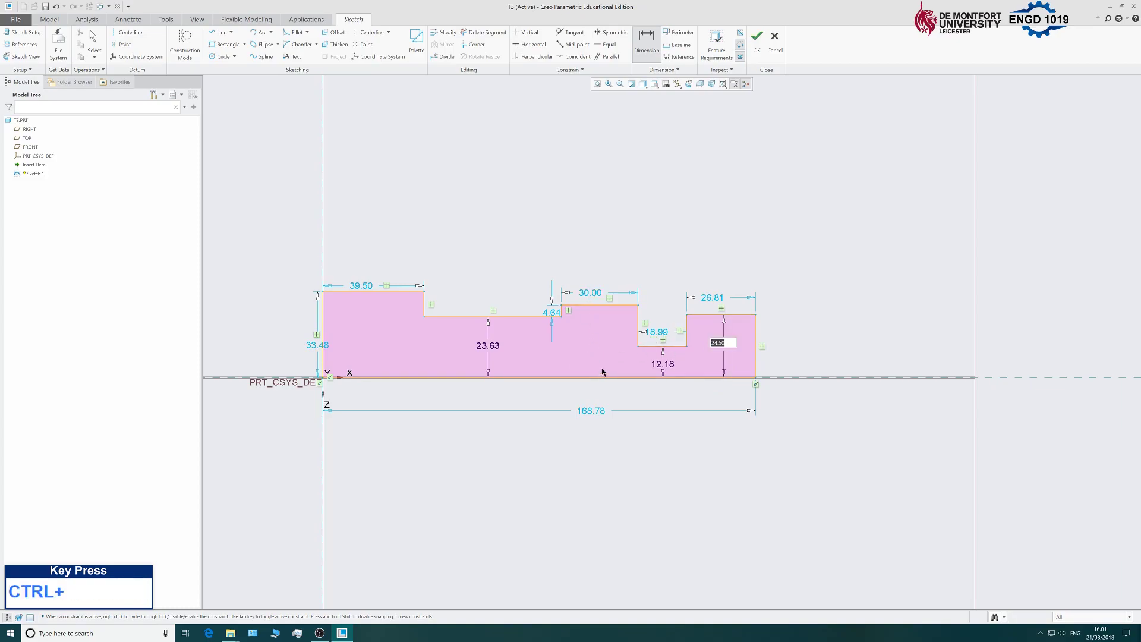
click(598, 344)
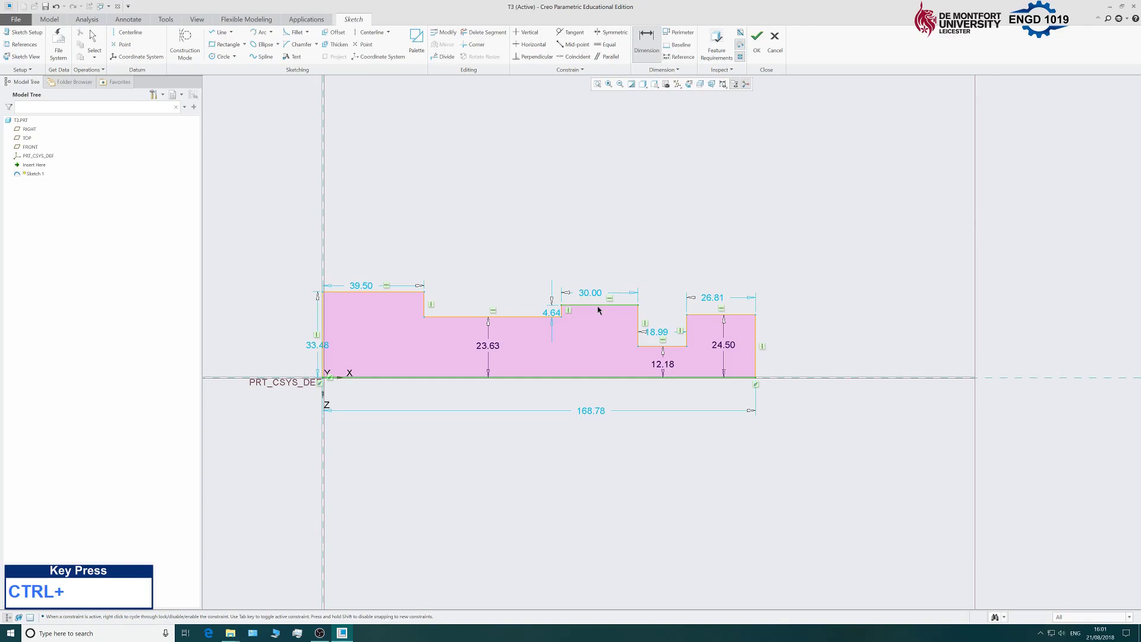
middle_click(589, 348)
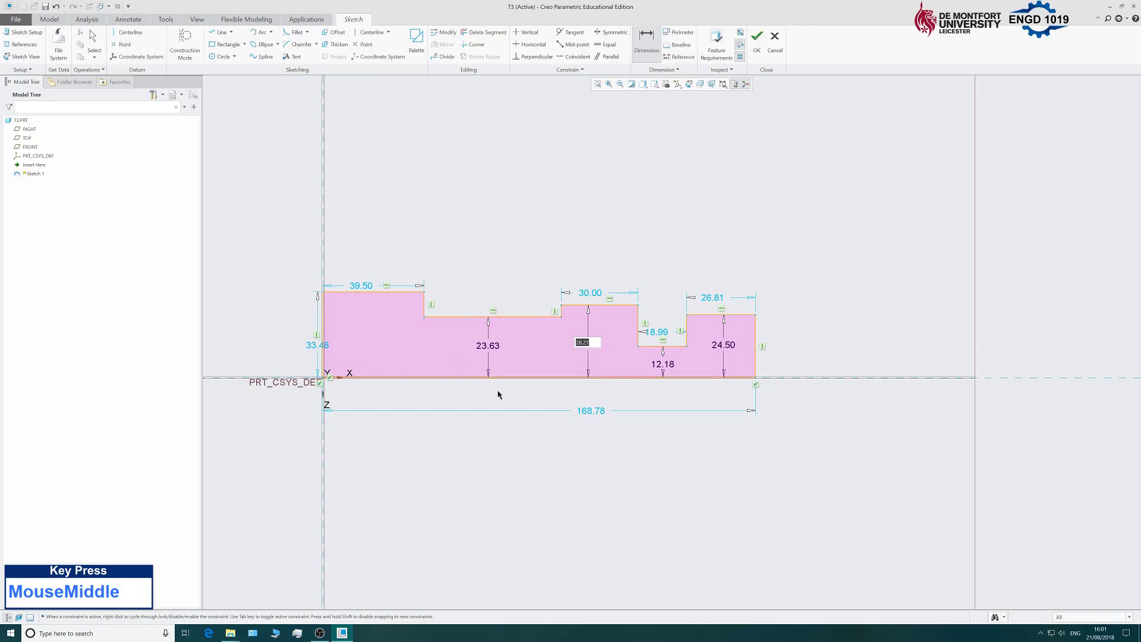
Dimension the horizontal widths of the first three sections of the stepped profile, placing the dimensions above it
click(425, 308)
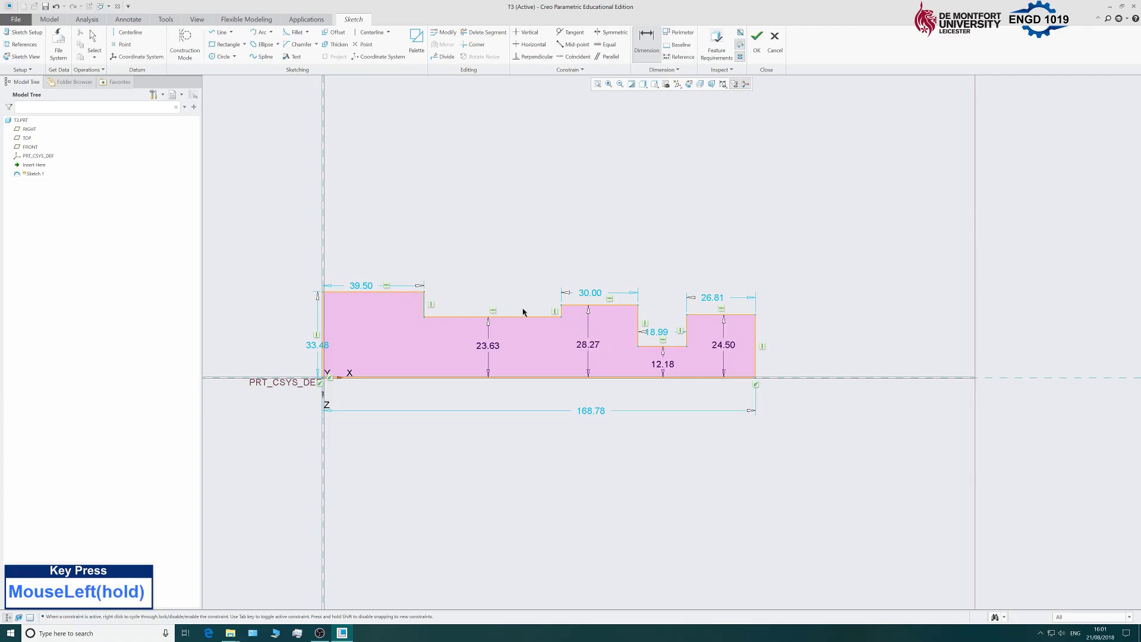
ctrl+click(561, 315)
middle_click(494, 272)
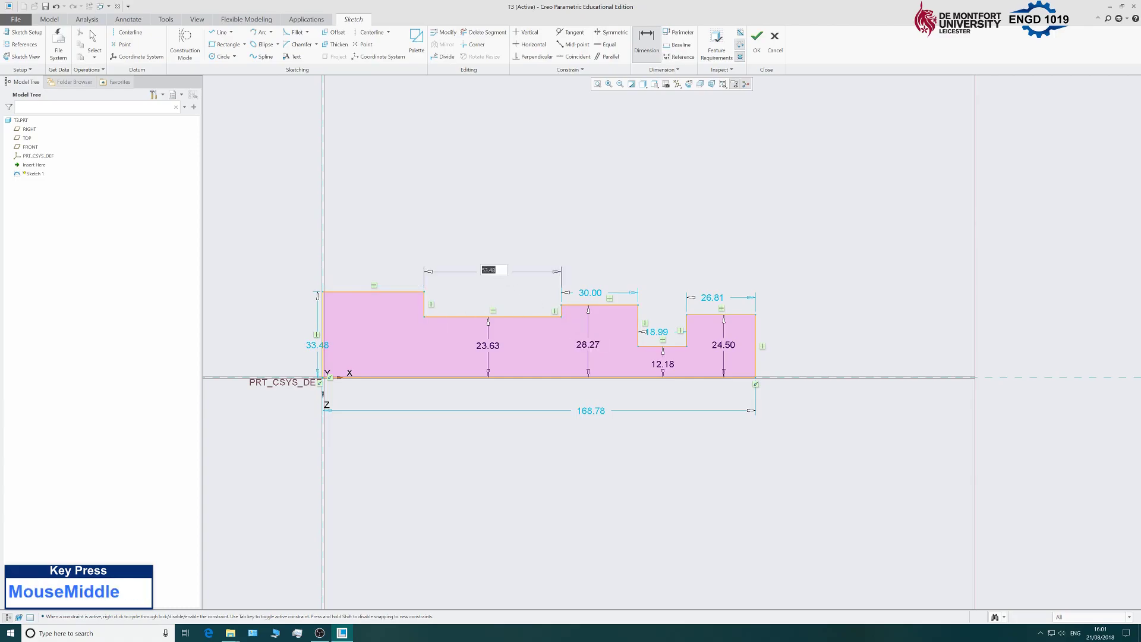
click(425, 307)
middle_click(363, 259)
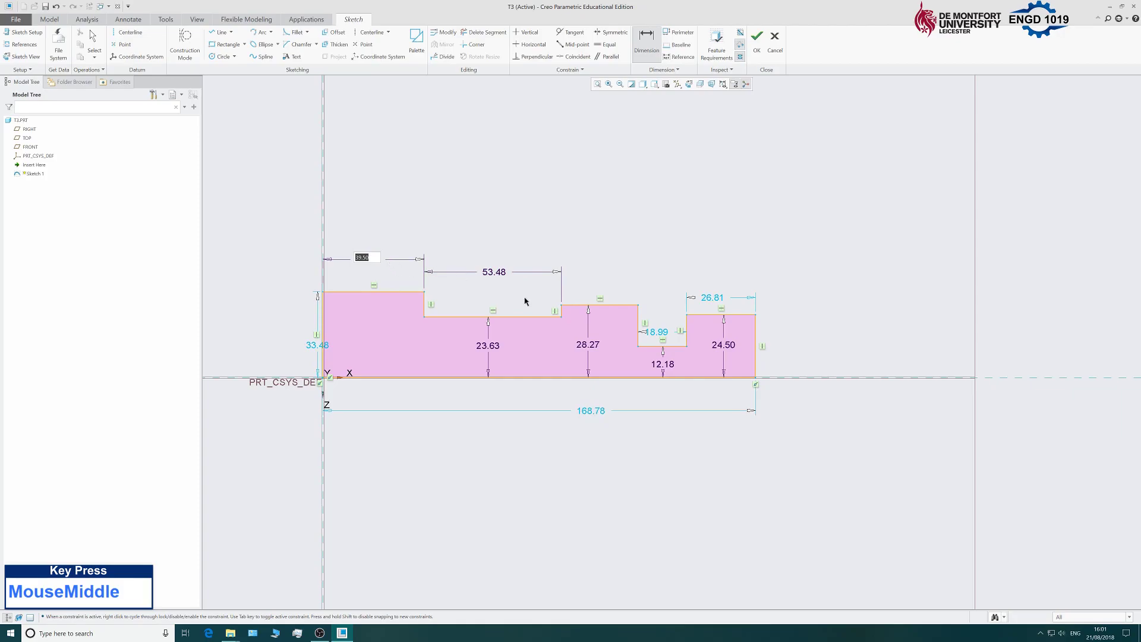
click(640, 315)
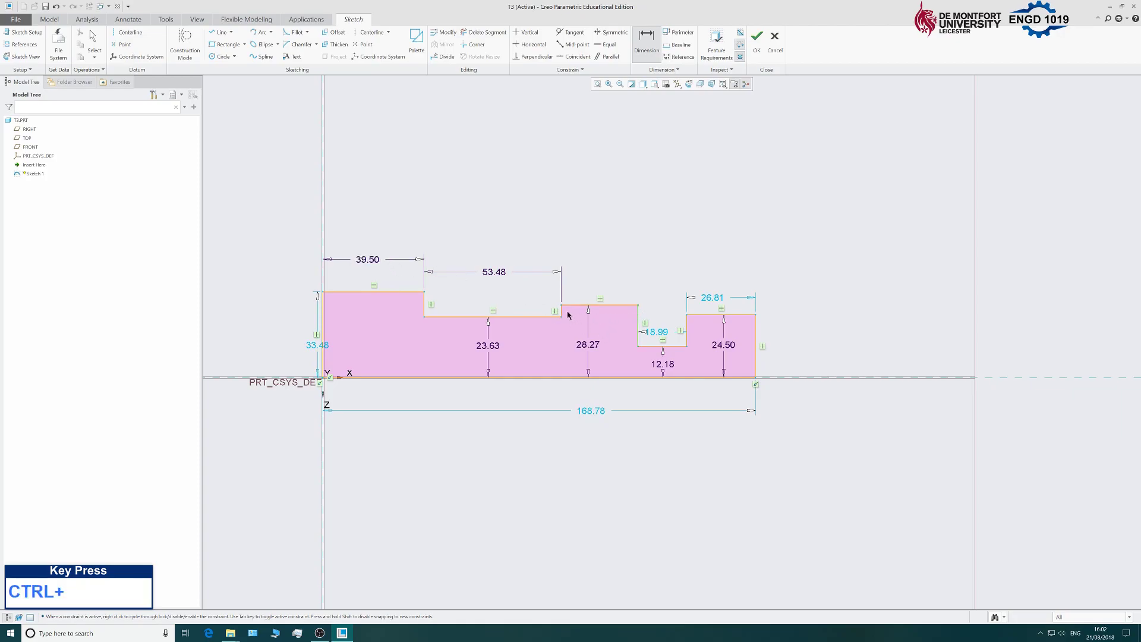
middle_click(602, 277)
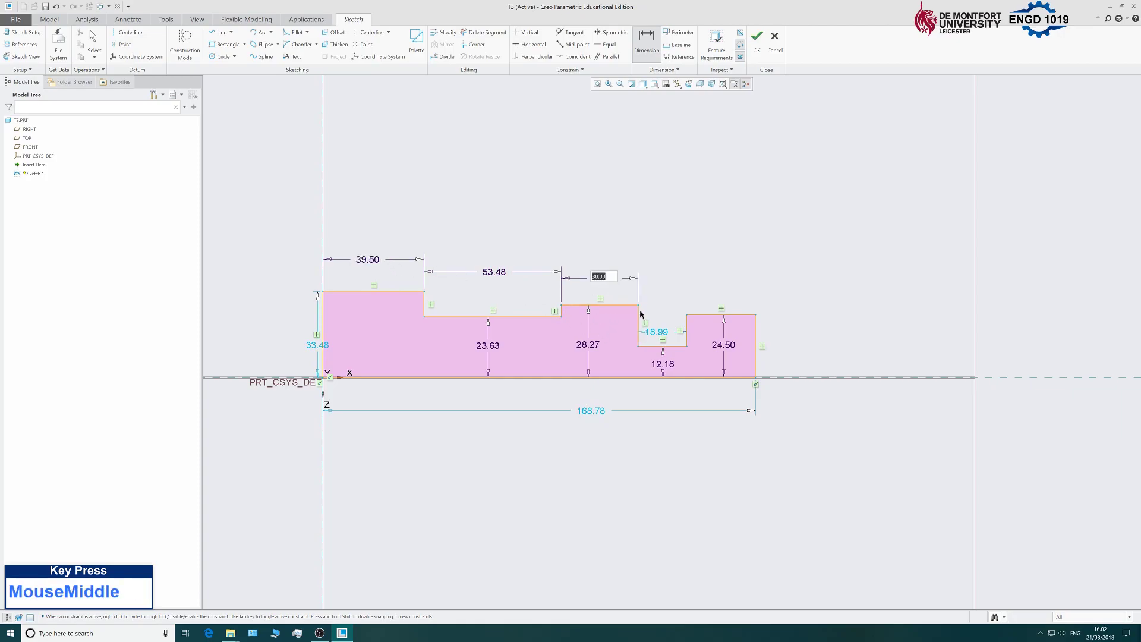
Dimension the widths of the end section and the narrow groove beside it, placing both dimensions above the profile
click(690, 329)
ctrl+click(755, 328)
middle_click(736, 287)
click(689, 329)
ctrl+click(639, 327)
middle_click(666, 305)
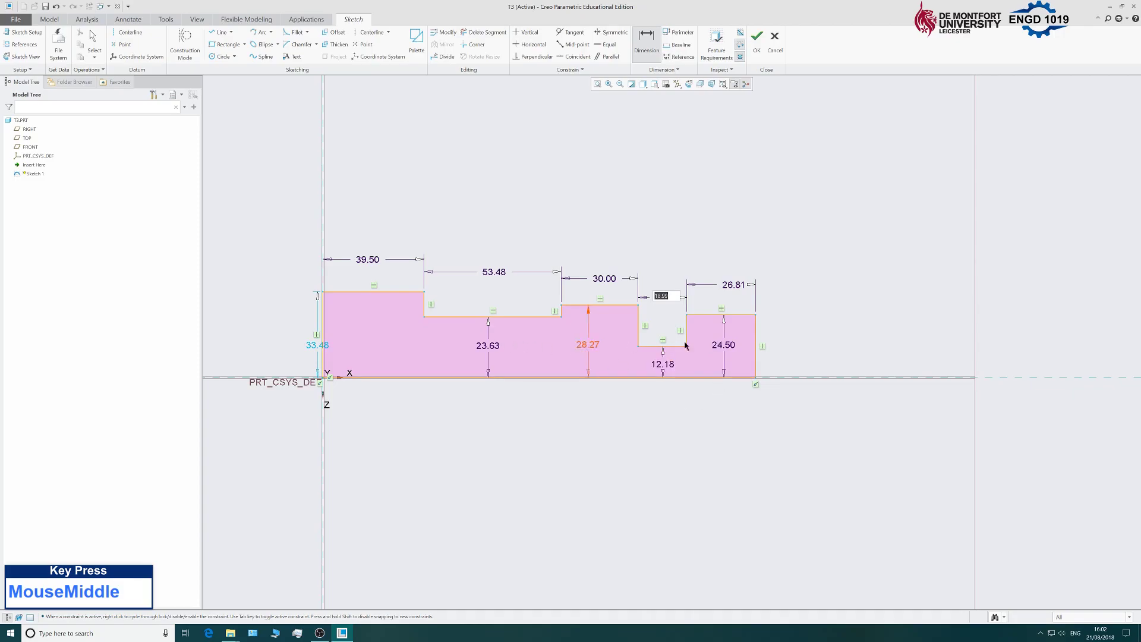
Set the narrow groove section's height to 13/2 mm and the third section's height to 20/2 mm
double_click(662, 365)
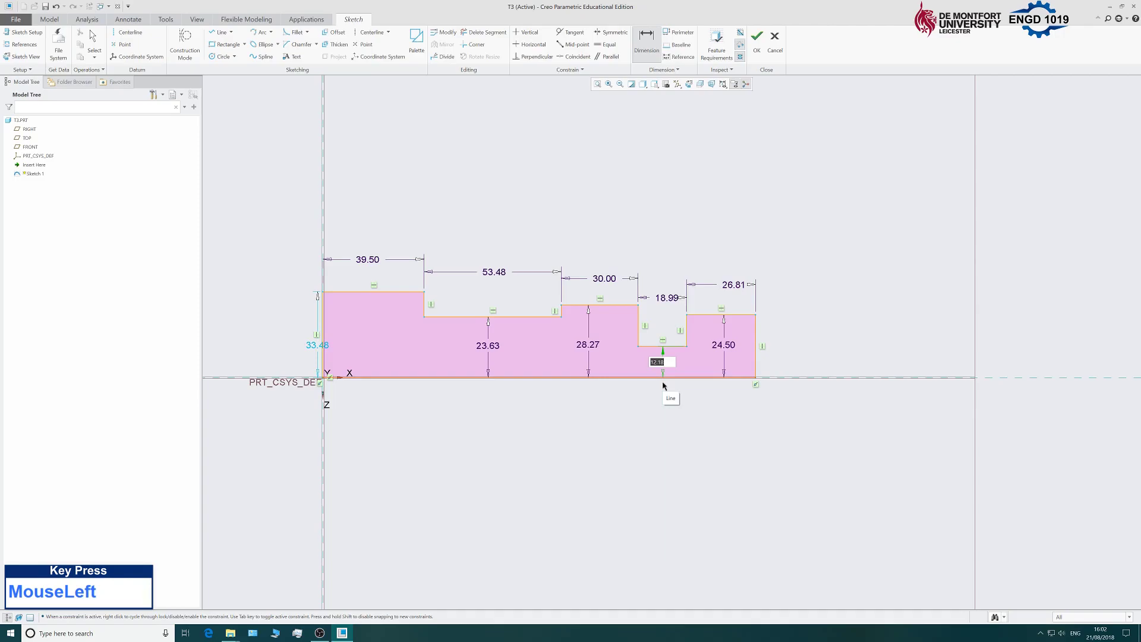
text(13/2)
middle_click(663, 386)
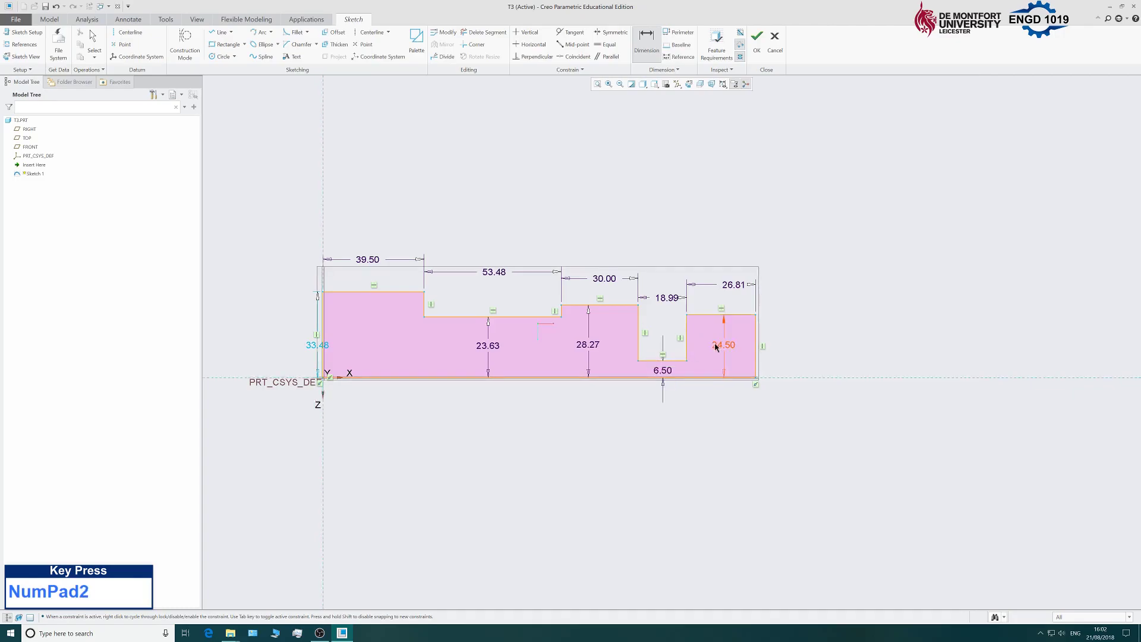
double_click(588, 346)
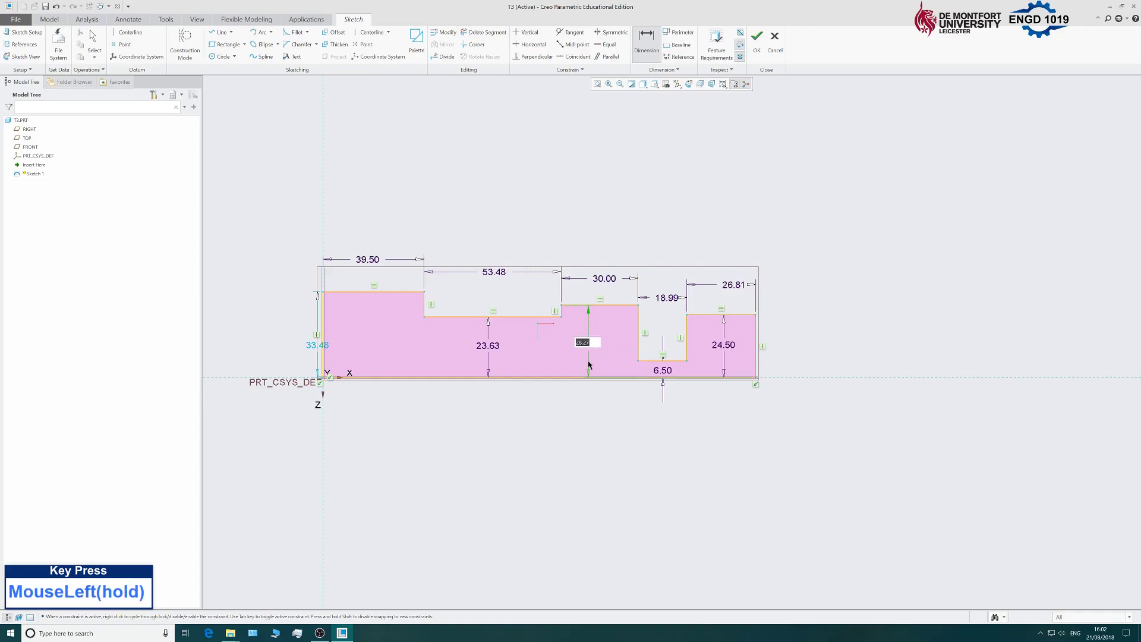
text(20/2)
key(Return)
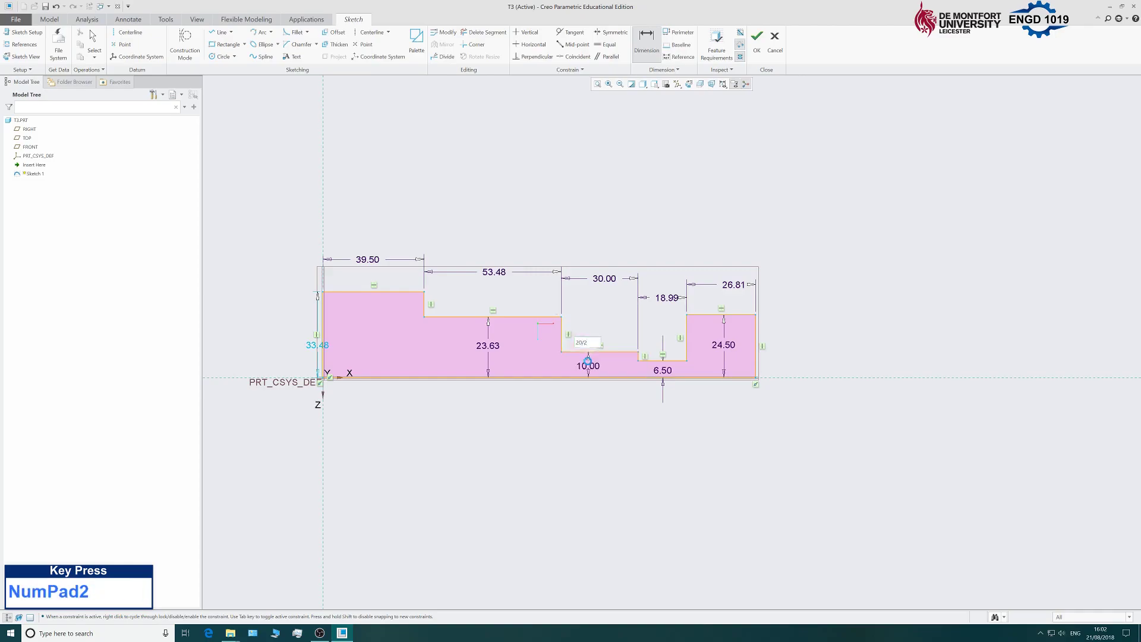
Set the height of the second section from the origin to 7.5 mm
double_click(496, 349)
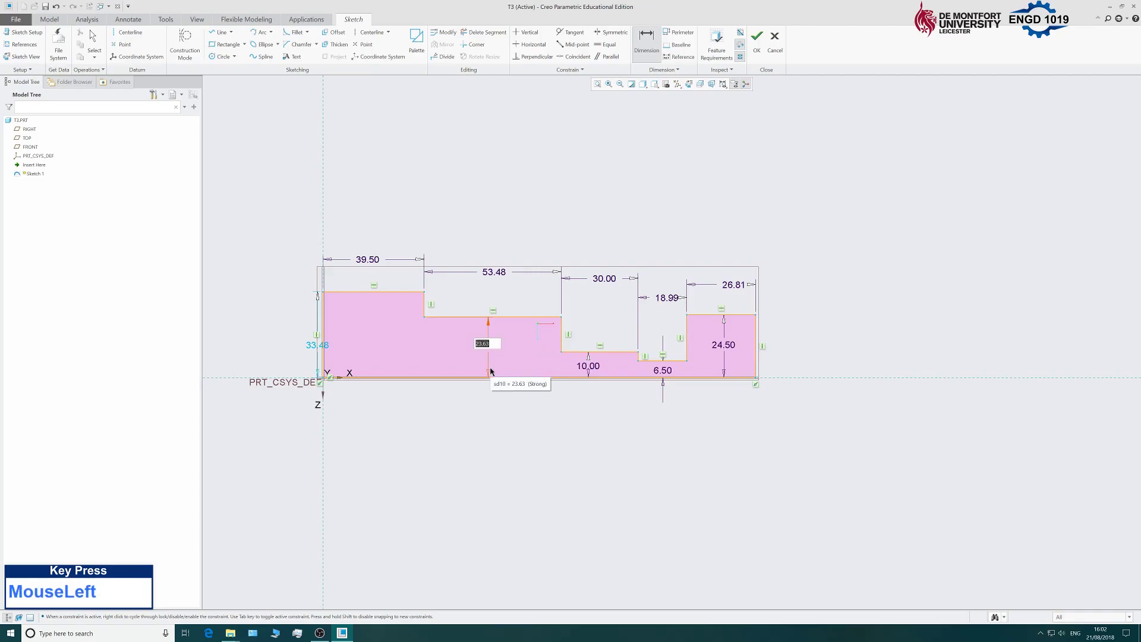
text(7.5)
key(Return)
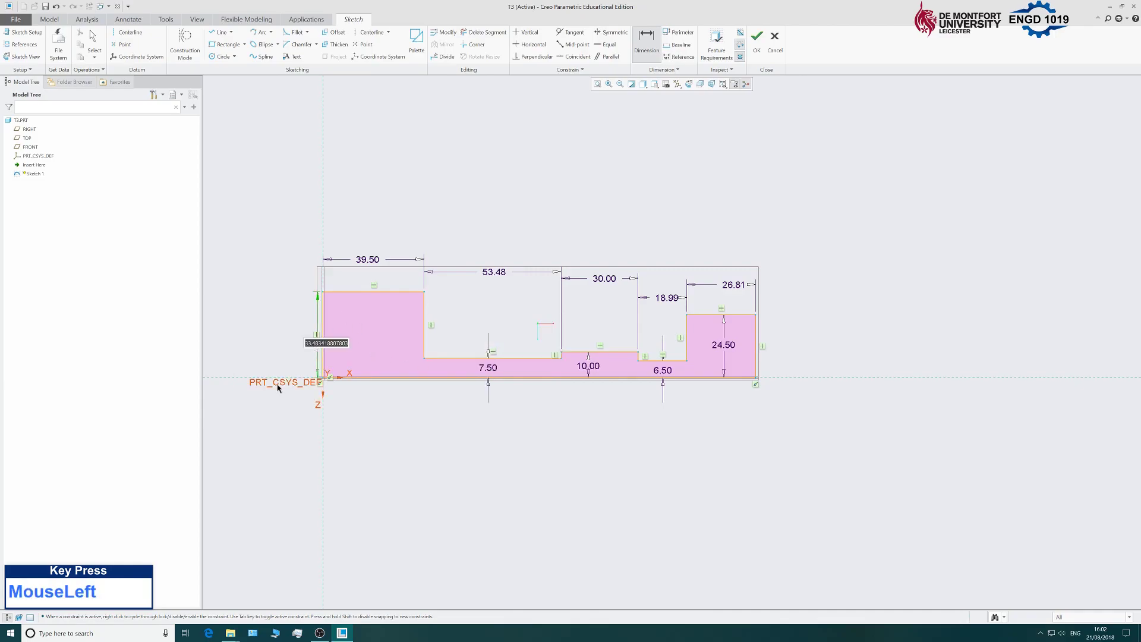
Set the first section's height to 25/2 mm and the end section's height to 8 mm
text(25/2)
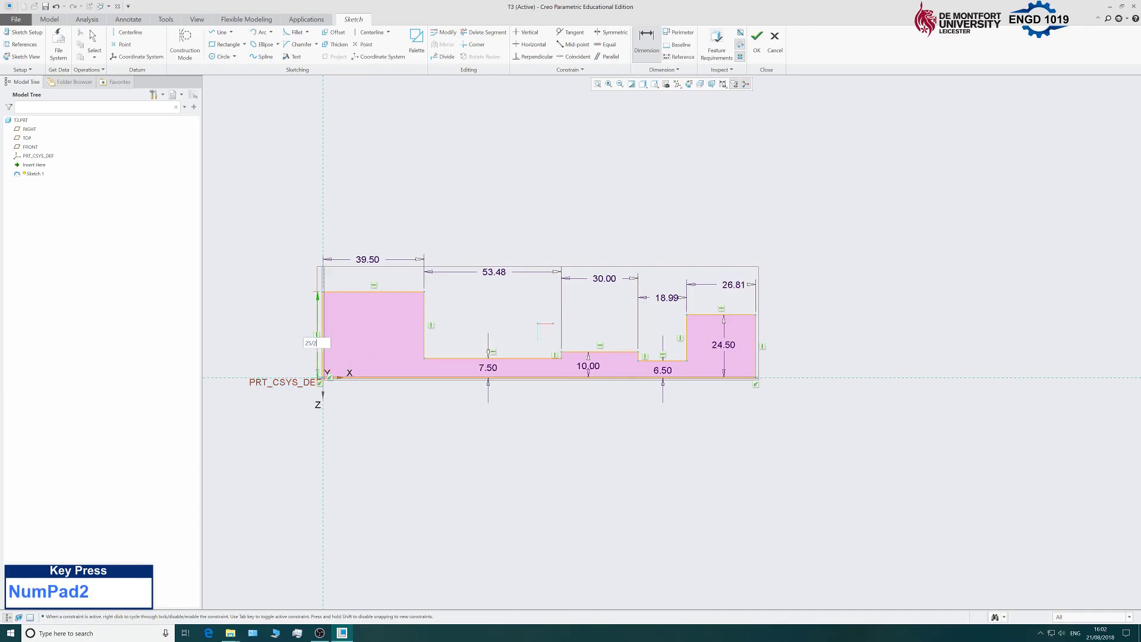
key(Return)
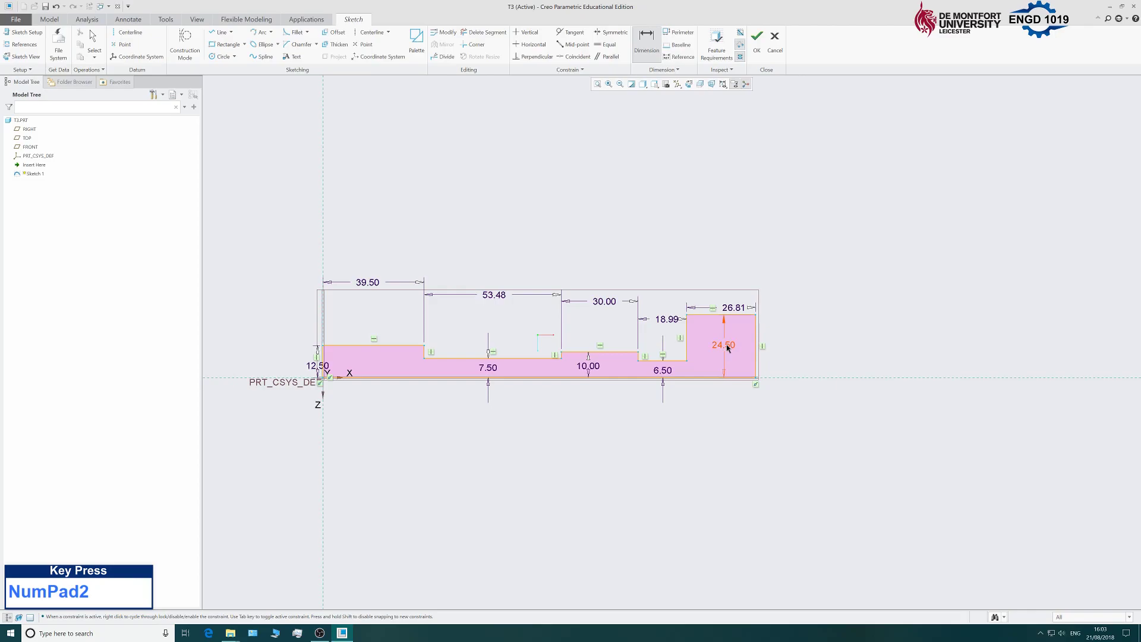
double_click(723, 344)
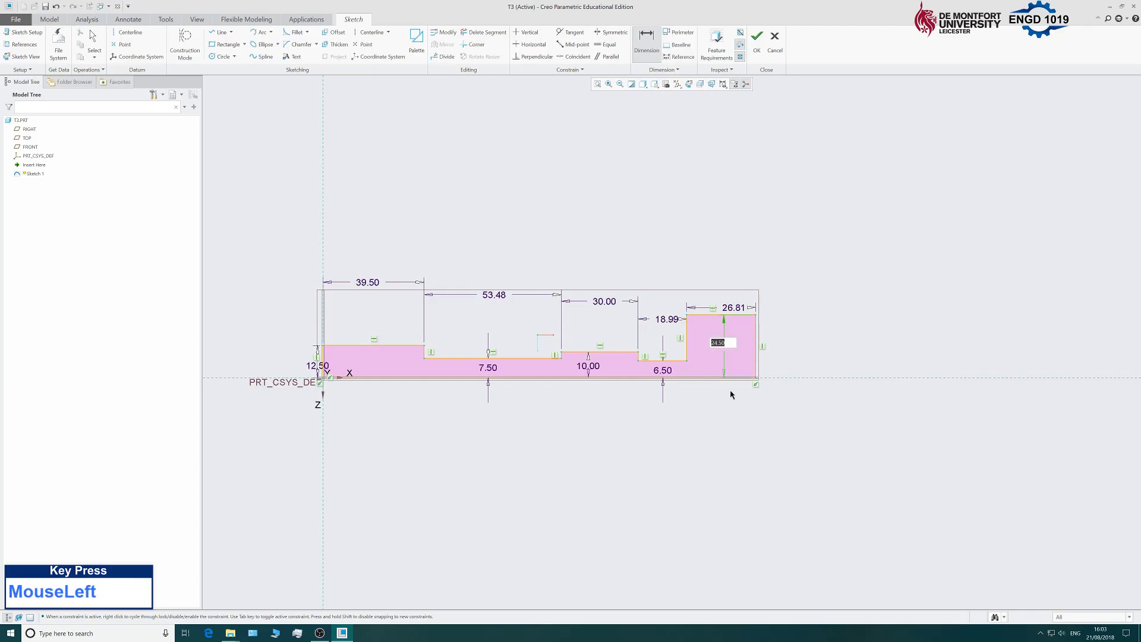
text(8)
key(Return)
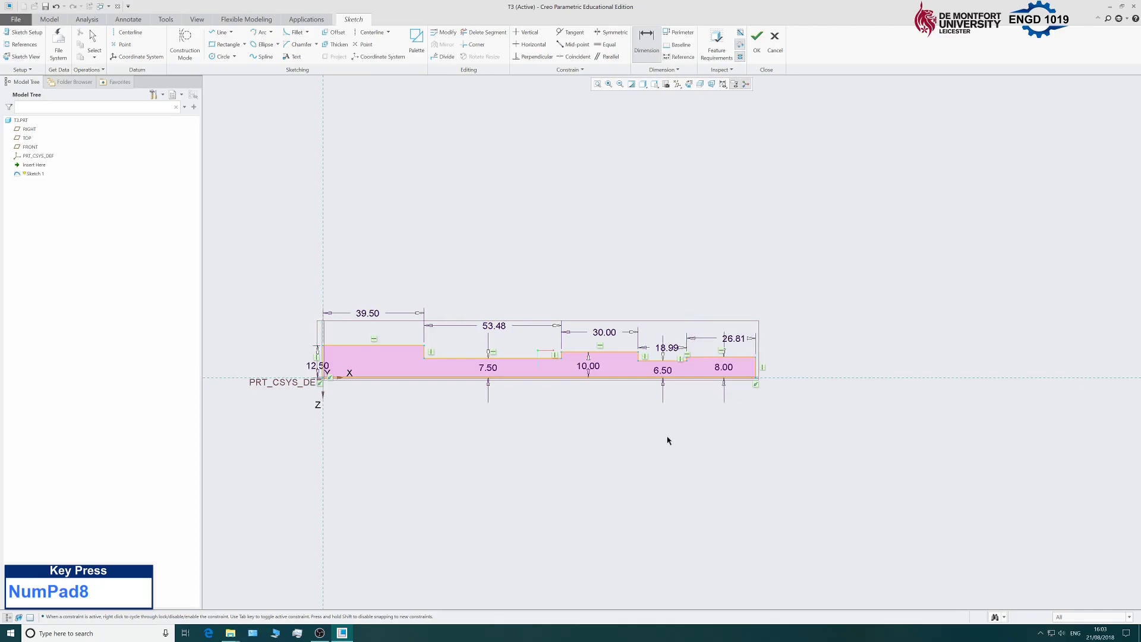
Set the width of the first section to 15 mm and the width of the second section to 25 mm
scroll(359, 315, down, 2)
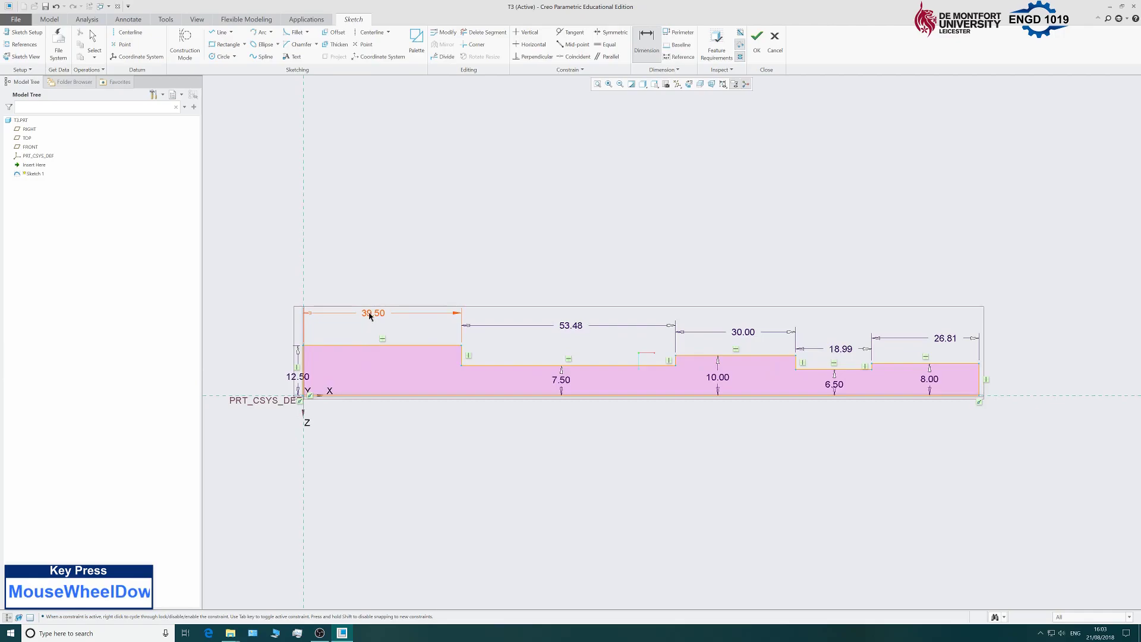
double_click(370, 316)
text(15)
key(Return)
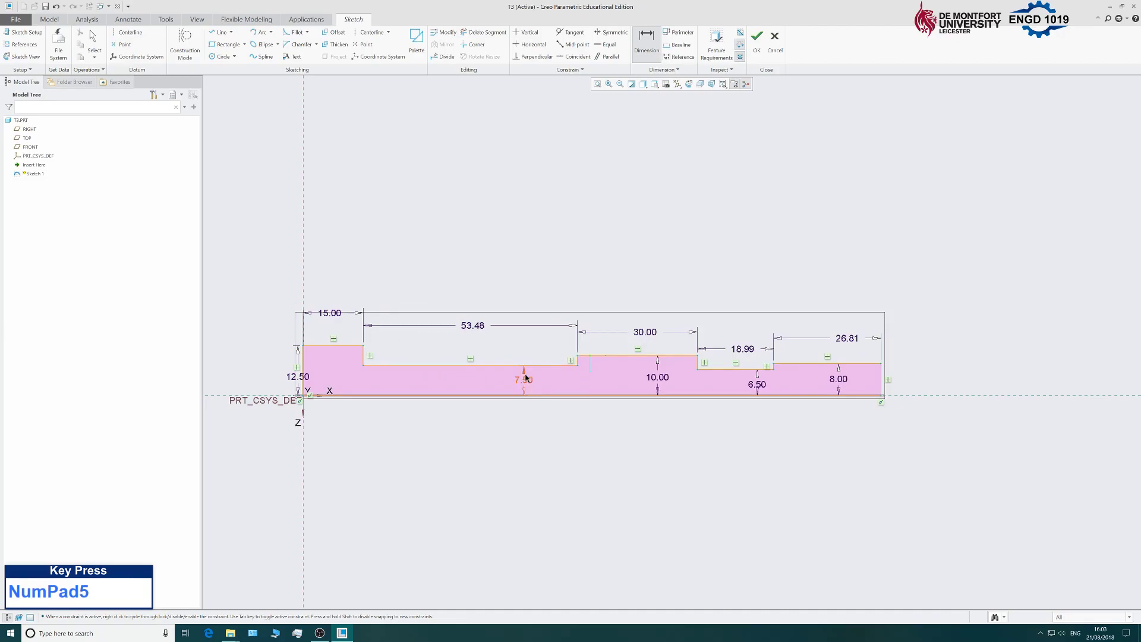
double_click(473, 325)
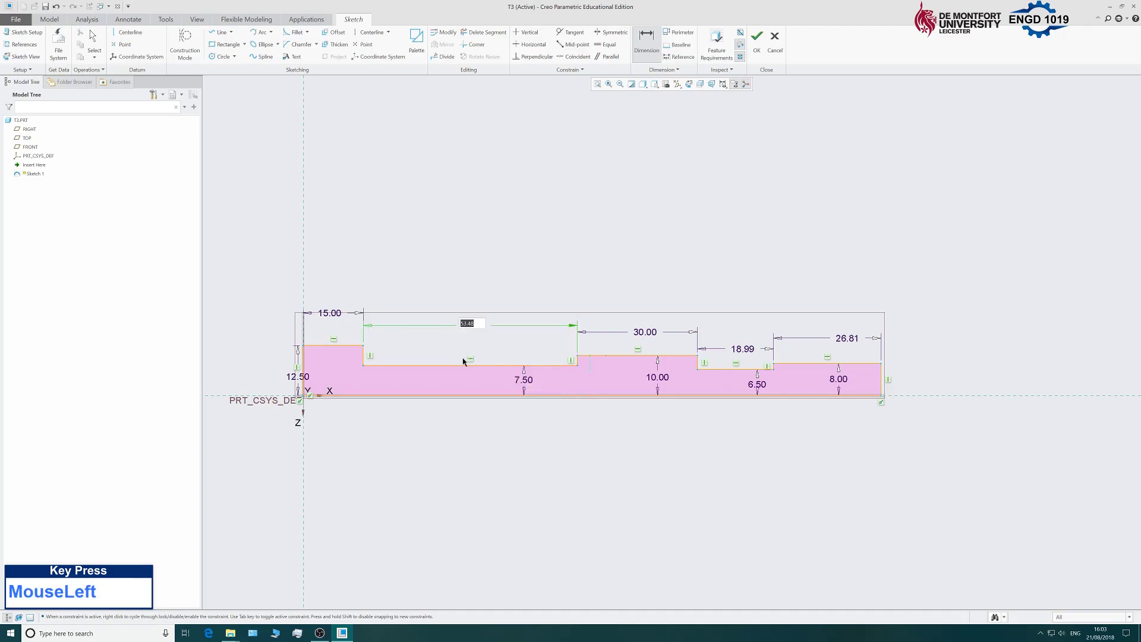
text(25)
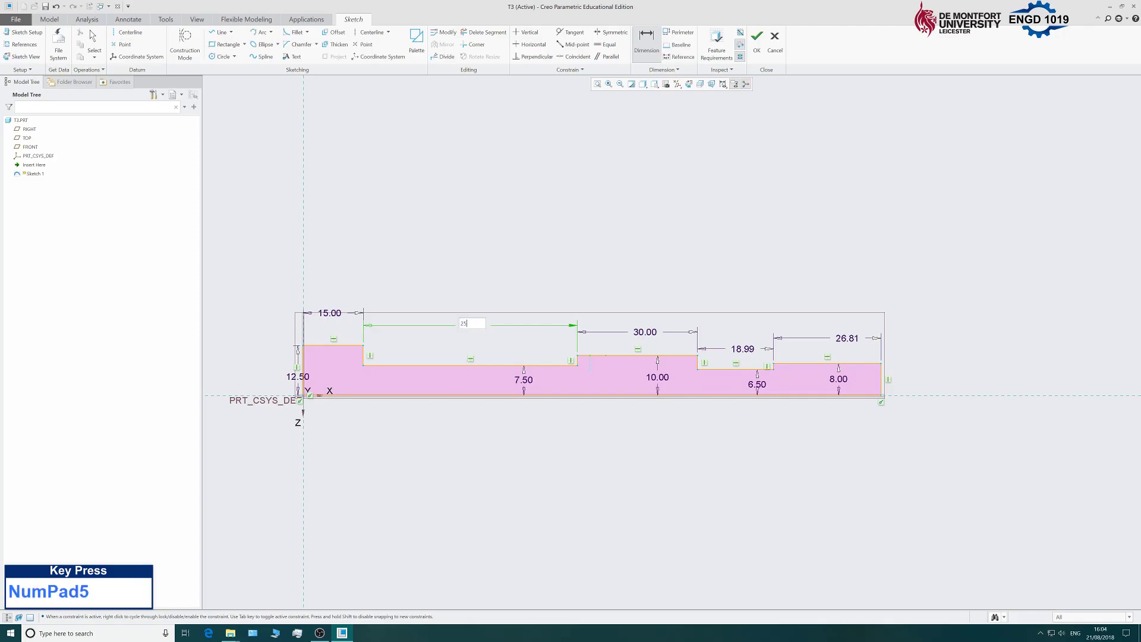
key(Return)
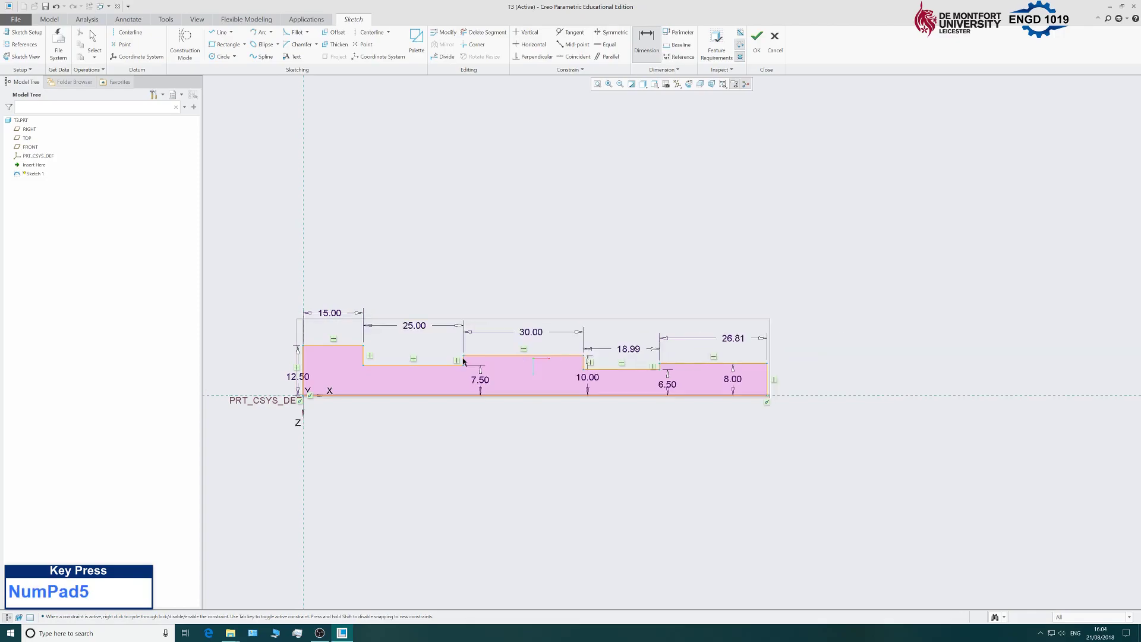
Set the third section's width to 20 mm and the narrow groove's width to 4 mm
double_click(532, 332)
text(20)
key(Return)
click(592, 351)
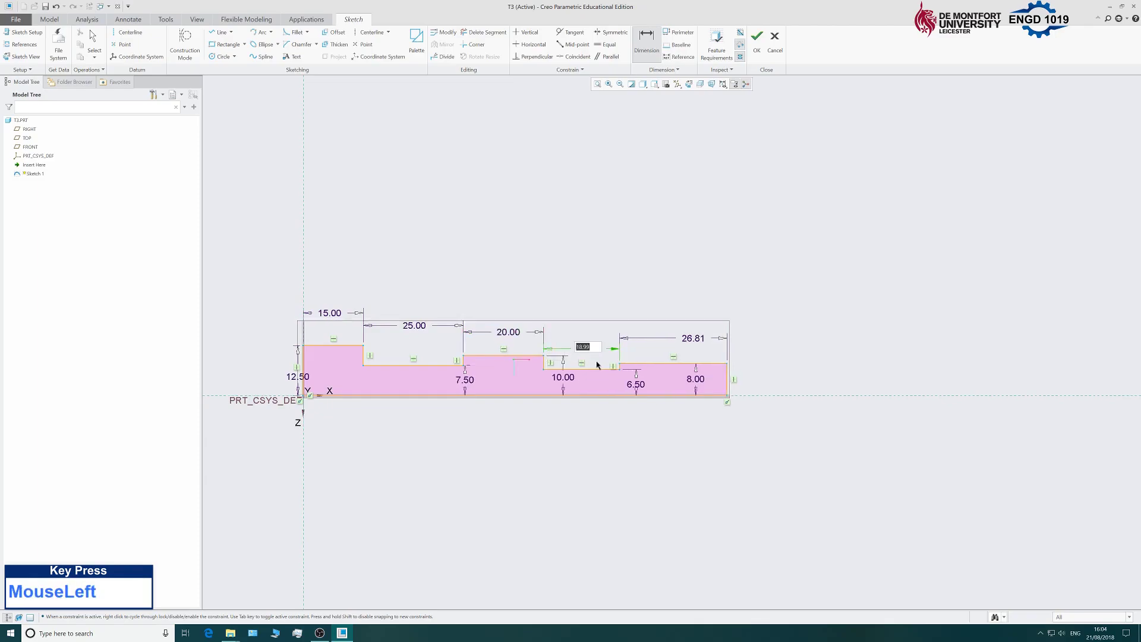
text(4)
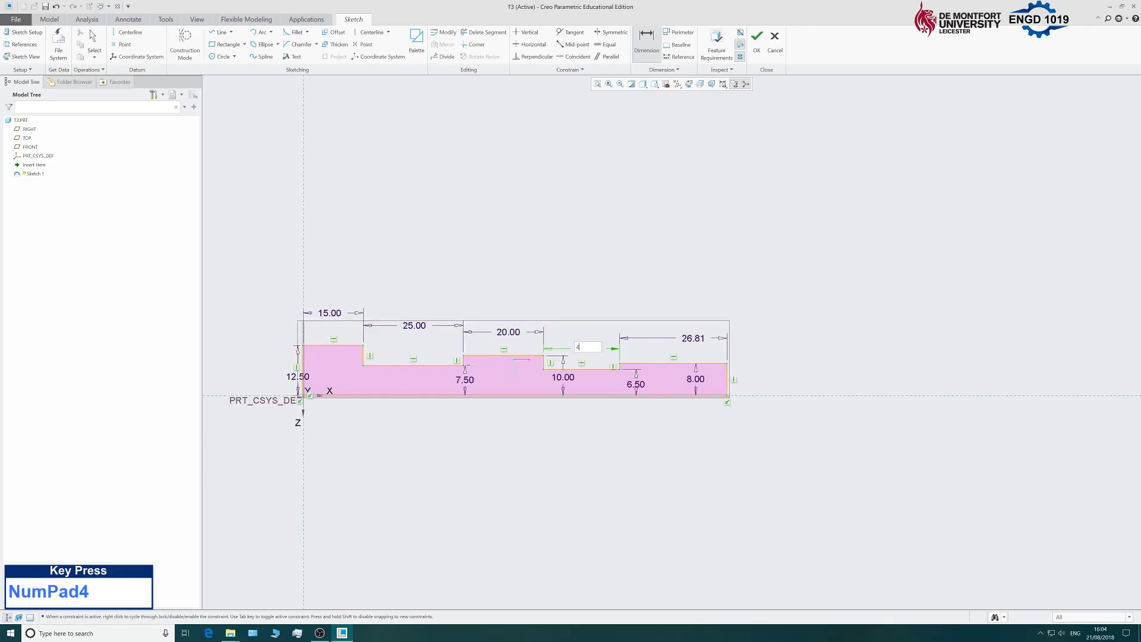
key(Return)
Set the end section's width to 16 mm
click(636, 337)
double_click(636, 337)
text(16)
key(Return)
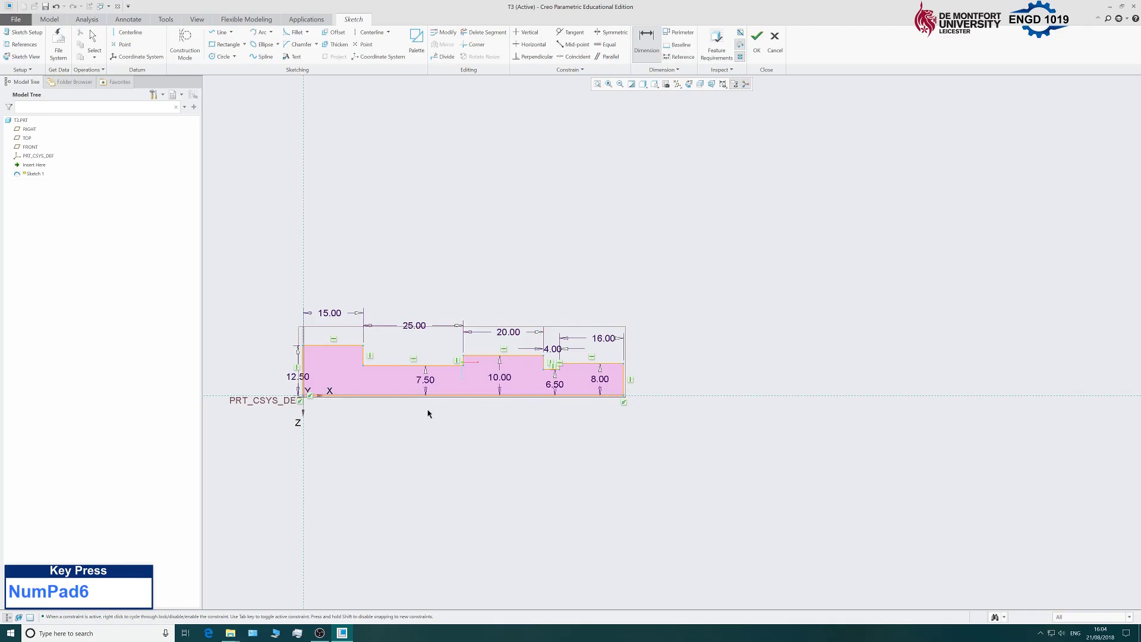
scroll(430, 400, down, 1)
scroll(339, 364, up, 3)
scroll(354, 359, down, 4)
scroll(354, 359, down, 2)
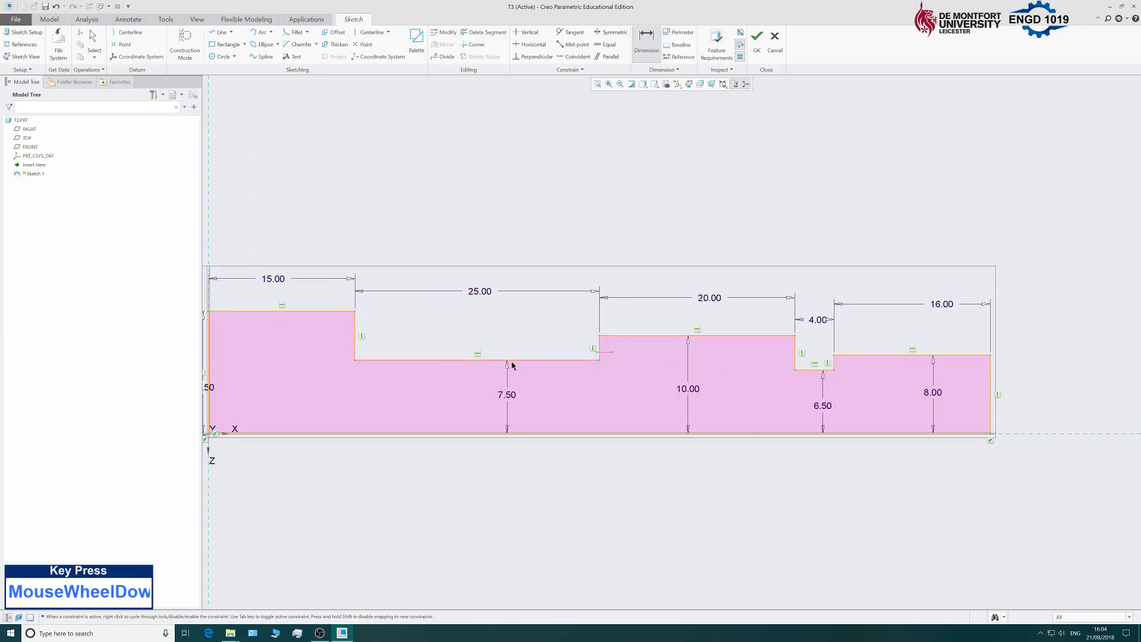
drag(456, 234, 457, 234)
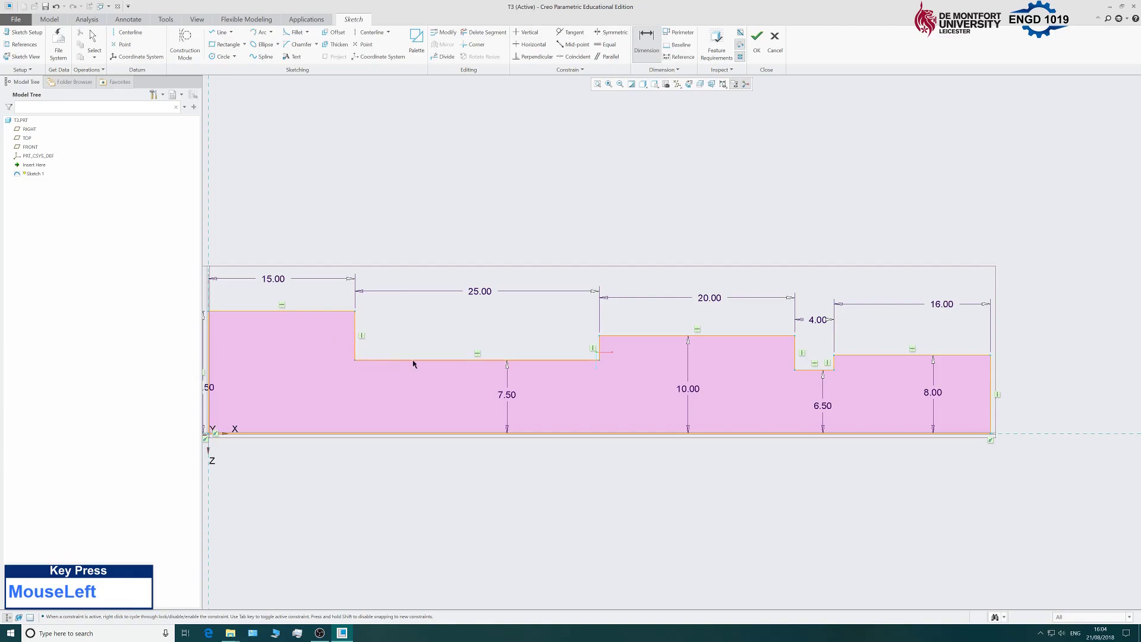
click(357, 326)
ctrl+click(432, 360)
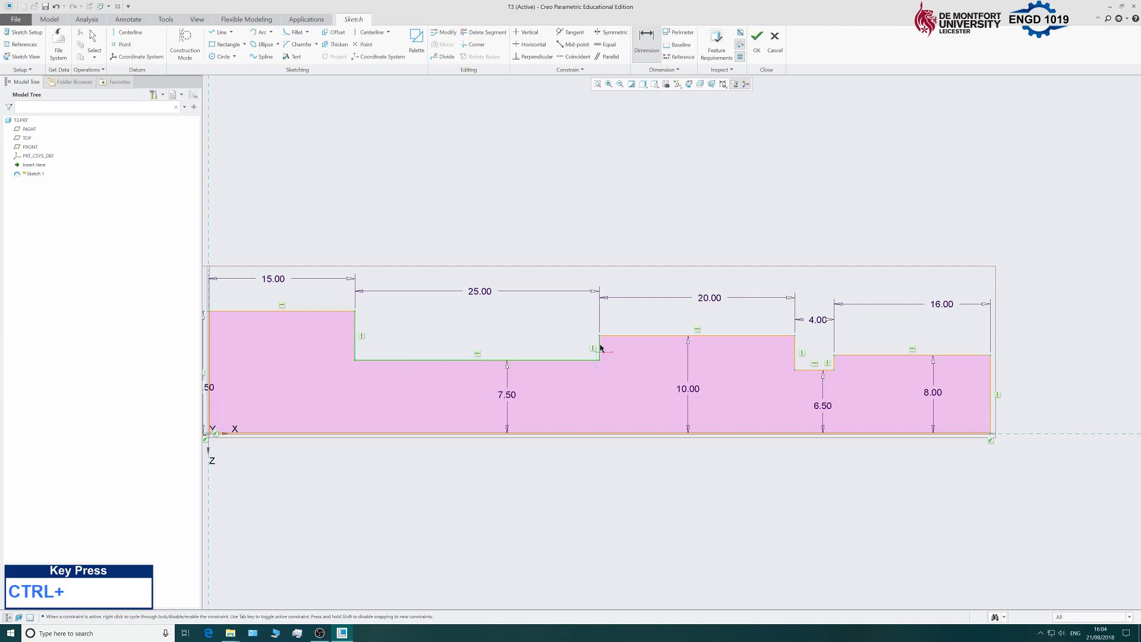
right_click(600, 347)
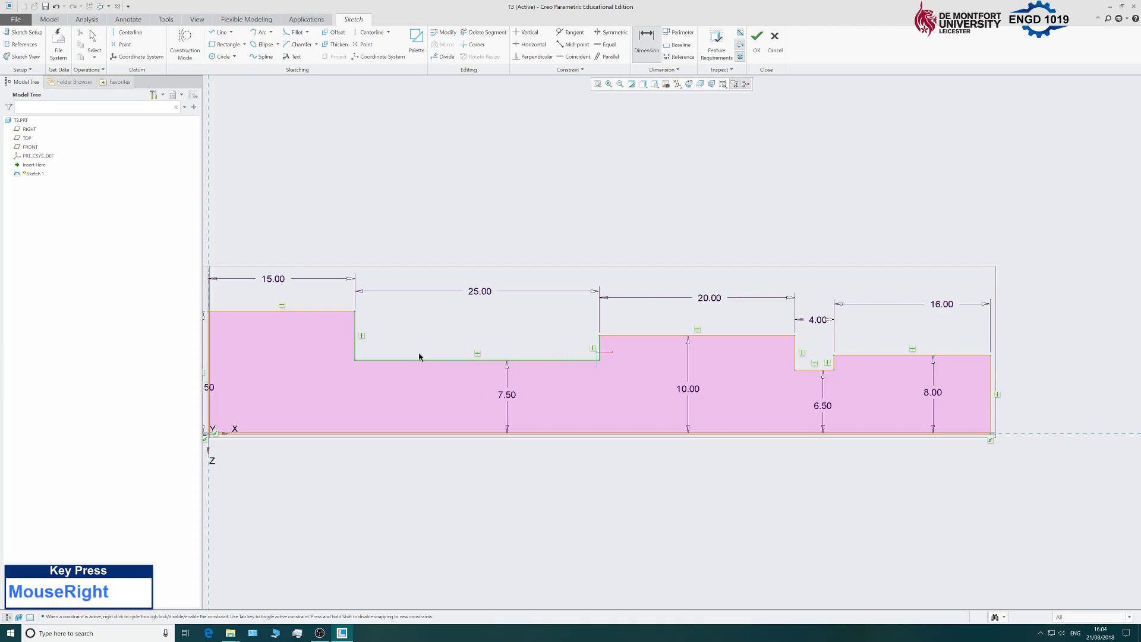
right_click(485, 364)
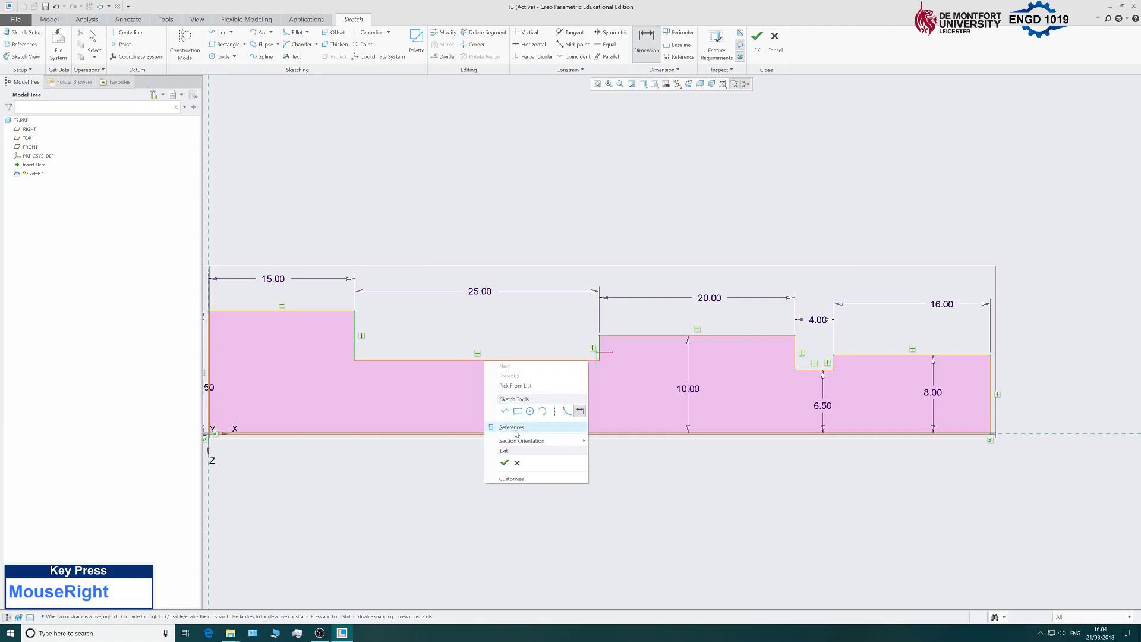
click(434, 360)
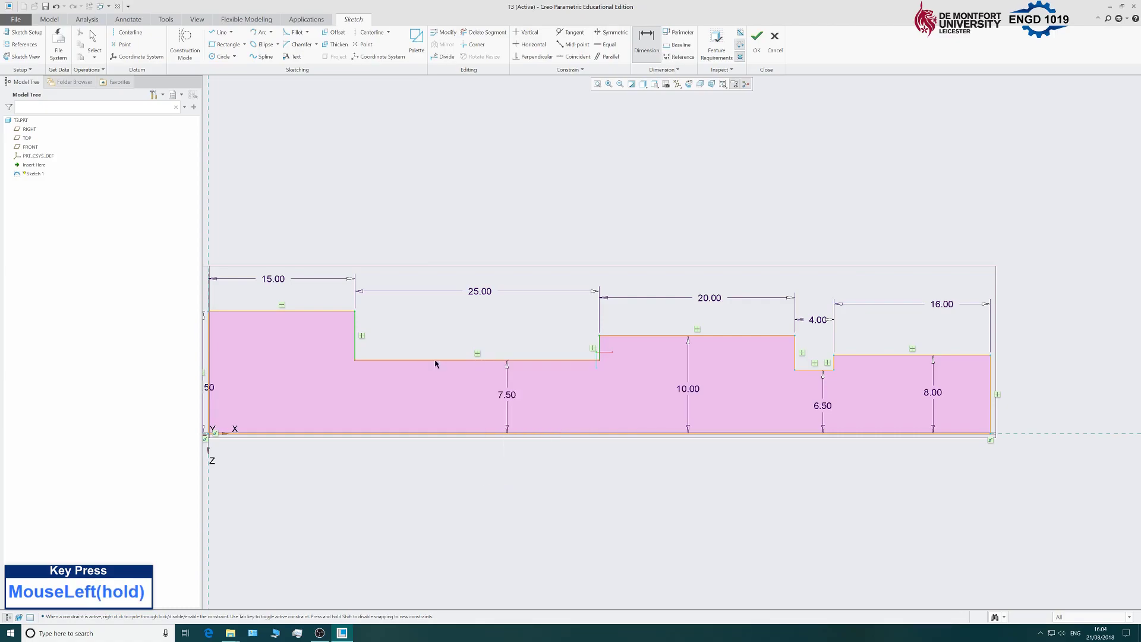
right_click(434, 363)
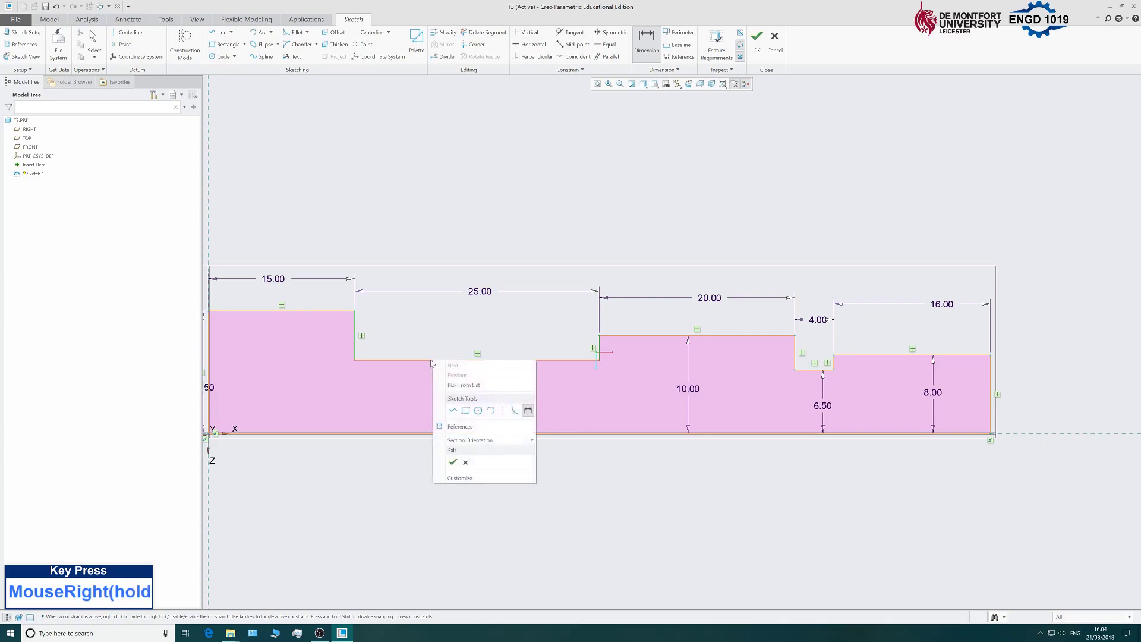
click(395, 363)
right_click(395, 363)
click(365, 359)
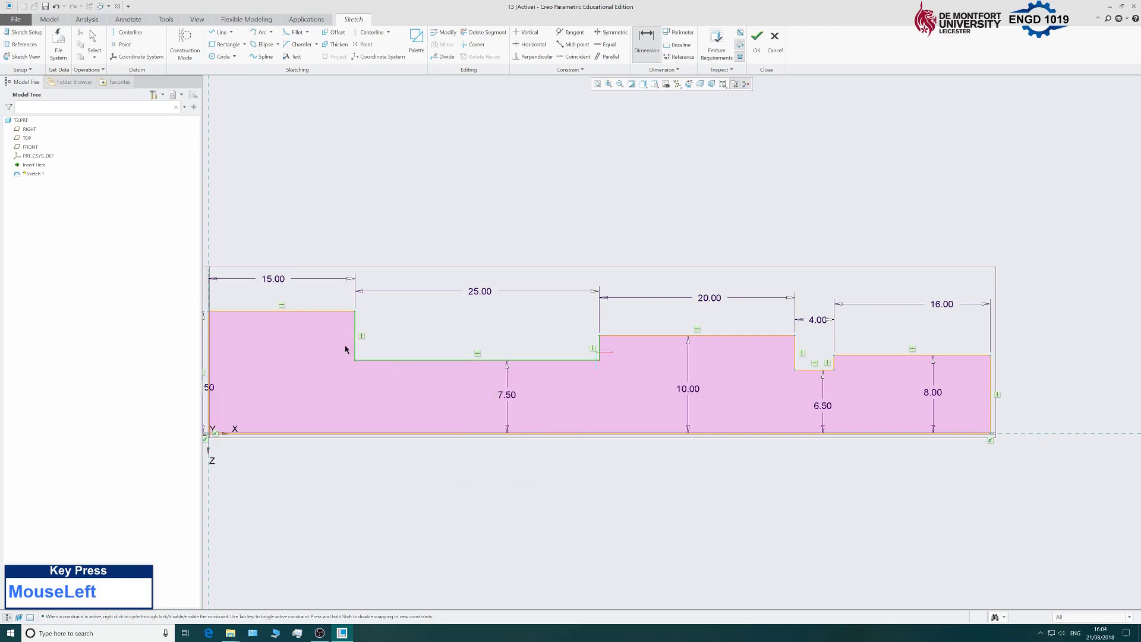
right_click(355, 333)
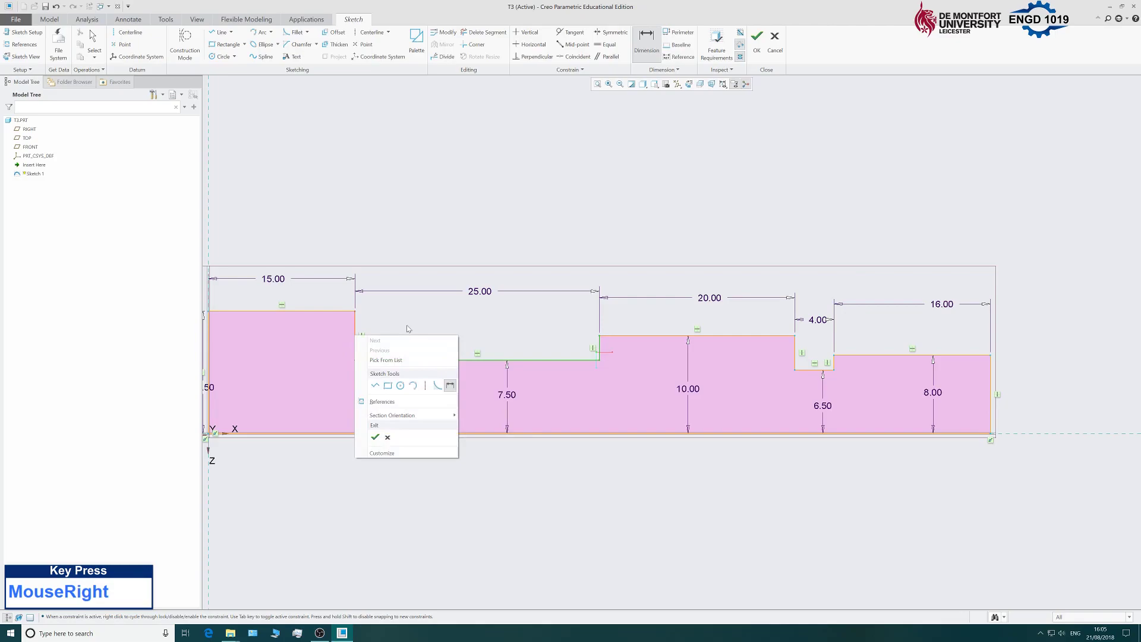
click(472, 234)
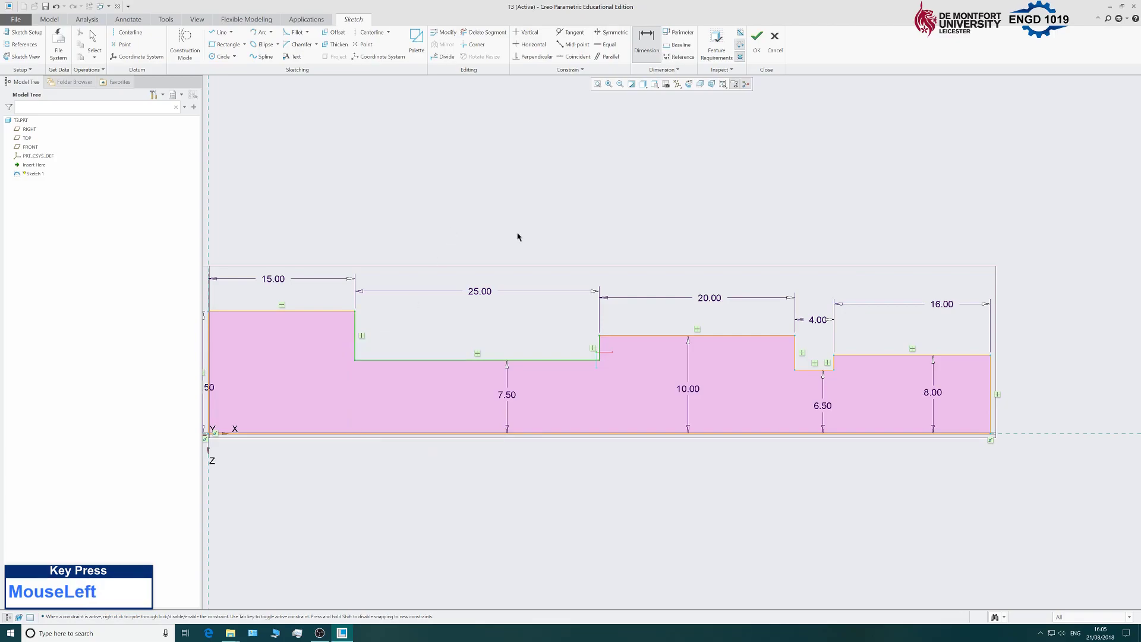
middle_click(517, 236)
middle_click(615, 213)
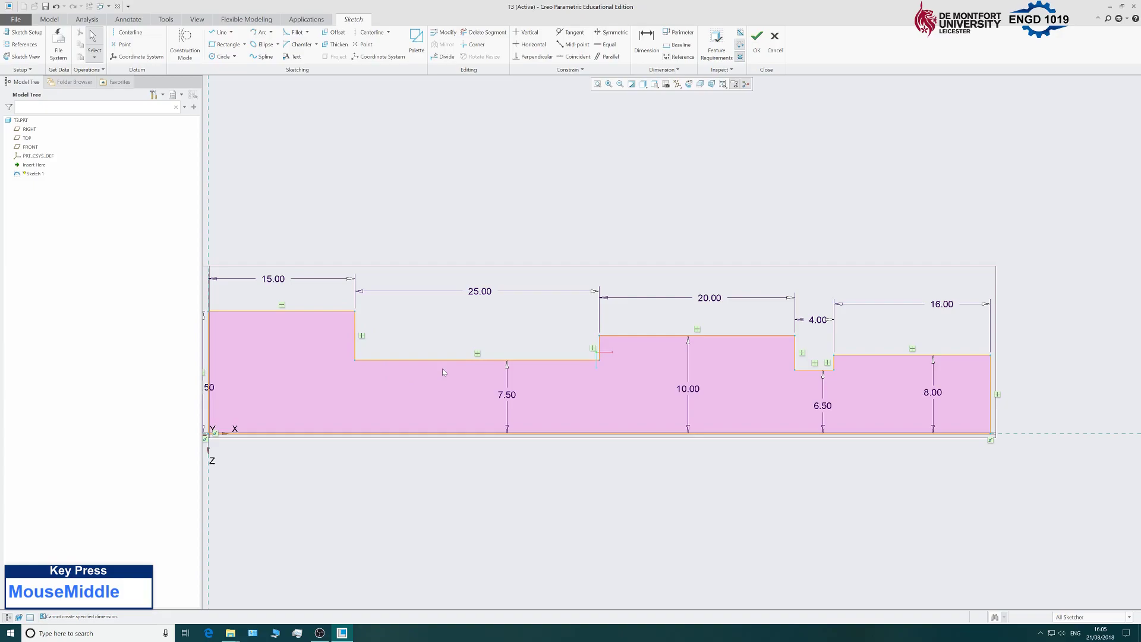
Convert the second section's horizontal line and the two vertical step lines beside it to construction geometry
click(356, 326)
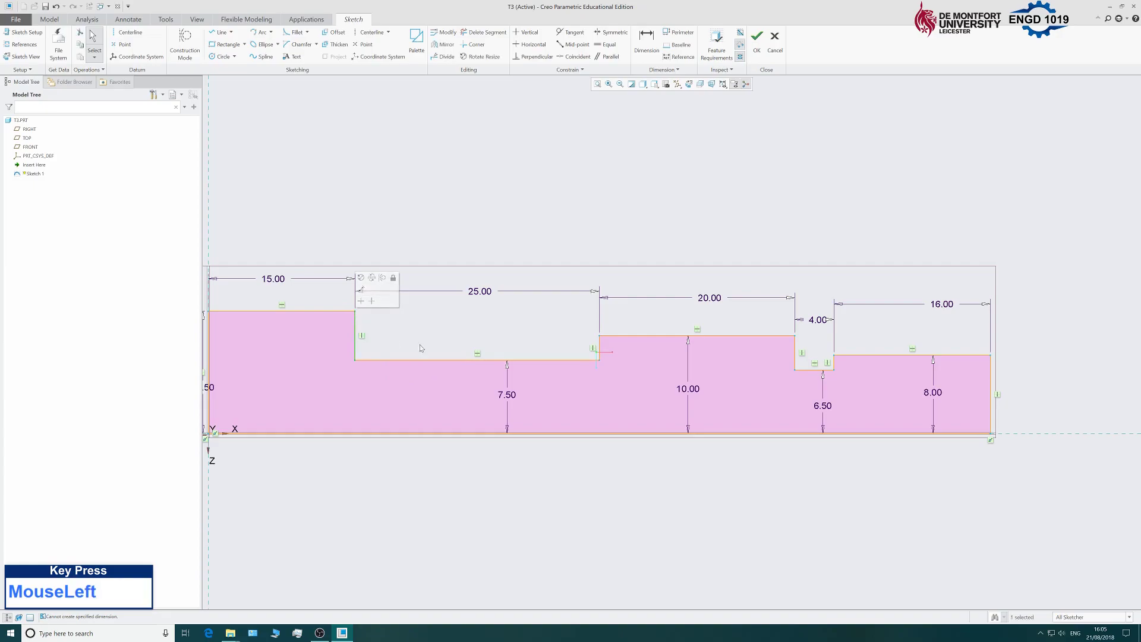
ctrl+click(423, 359)
ctrl+click(599, 346)
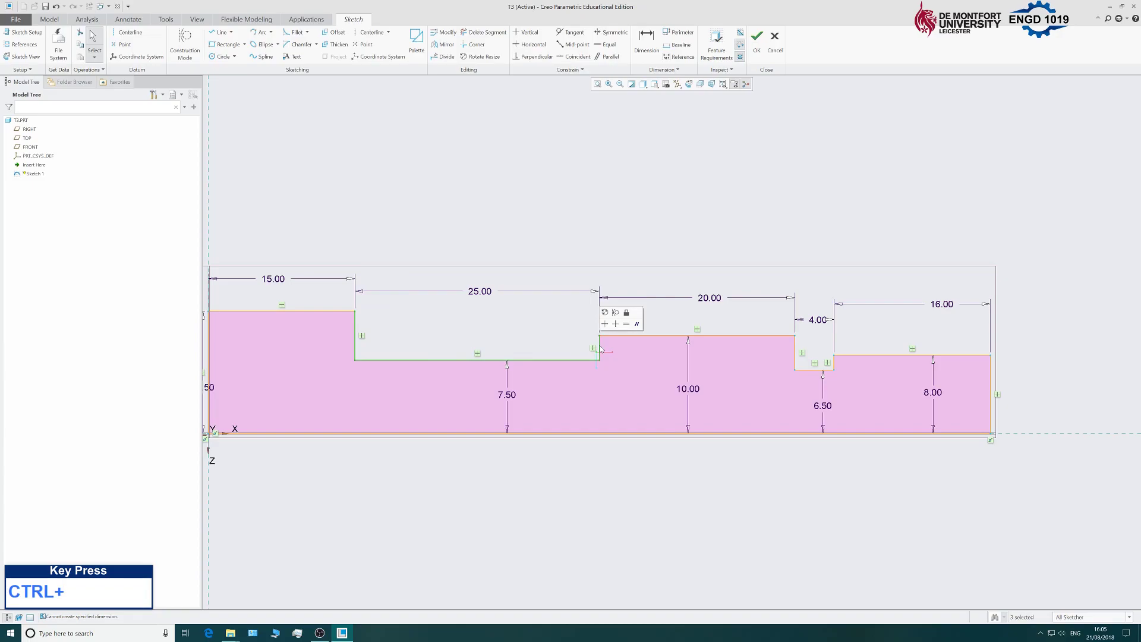
click(617, 314)
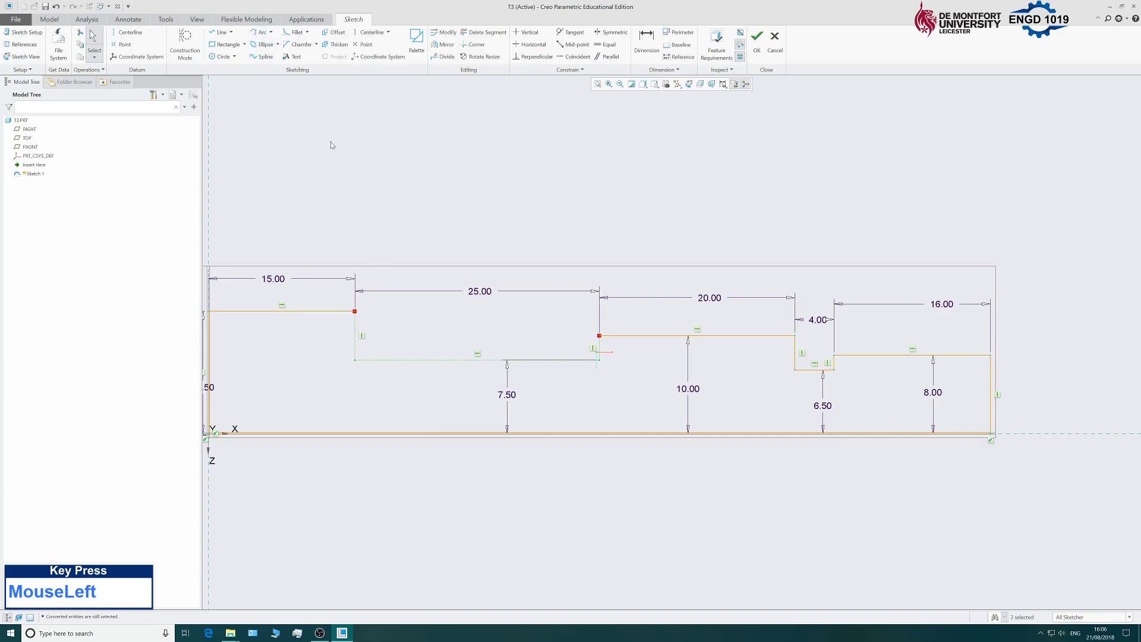
Sketch an arc of about 30 mm radius from the first section's upper corner to the horizontal construction line, tangent to that line
click(259, 32)
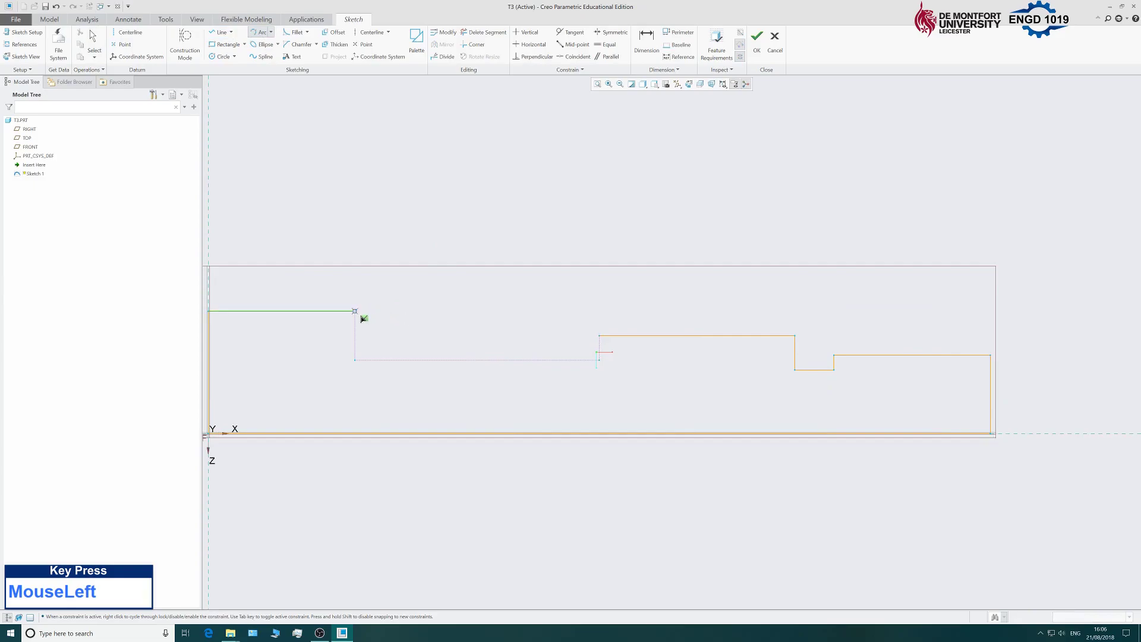
drag(358, 315, 357, 327)
click(477, 361)
click(518, 361)
click(494, 362)
click(493, 360)
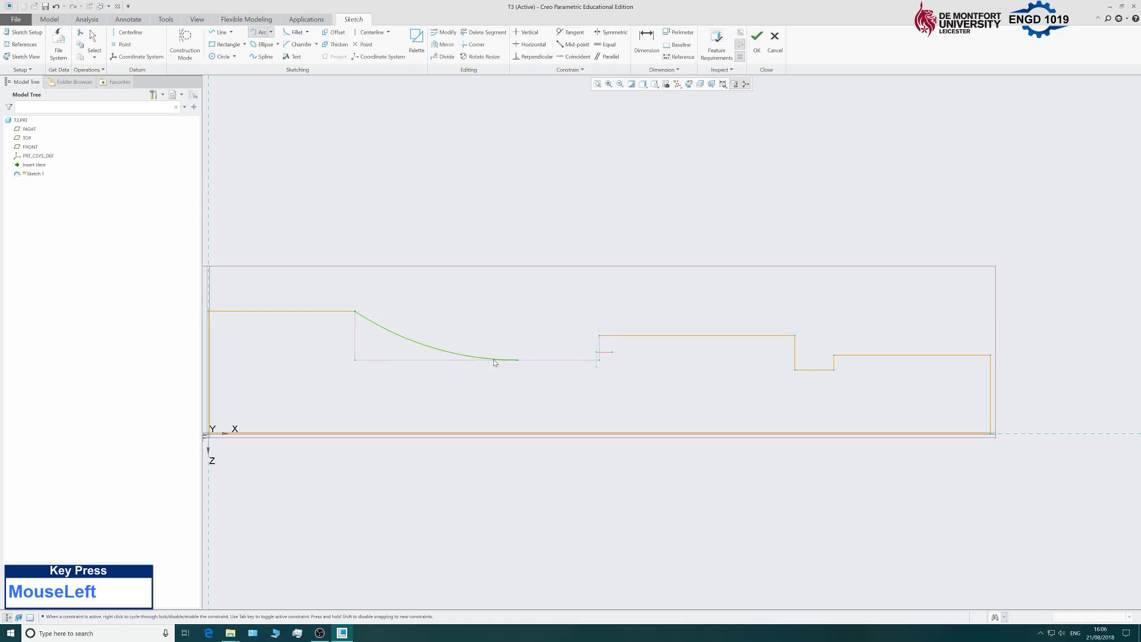
middle_click(450, 307)
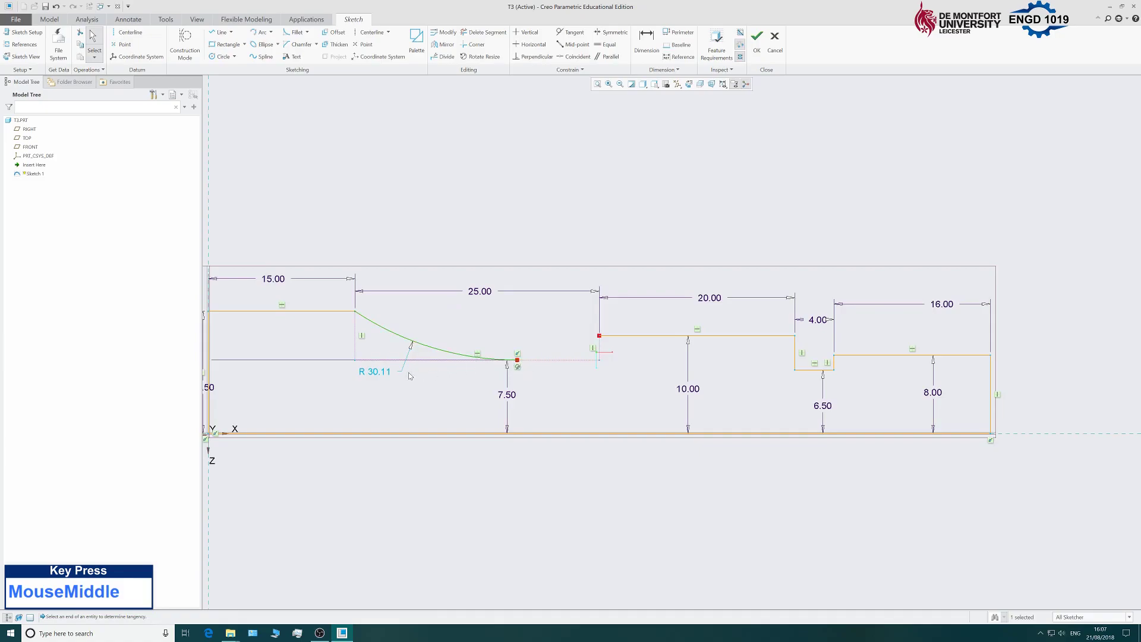
Set the arc's radius to 20 mm
double_click(377, 373)
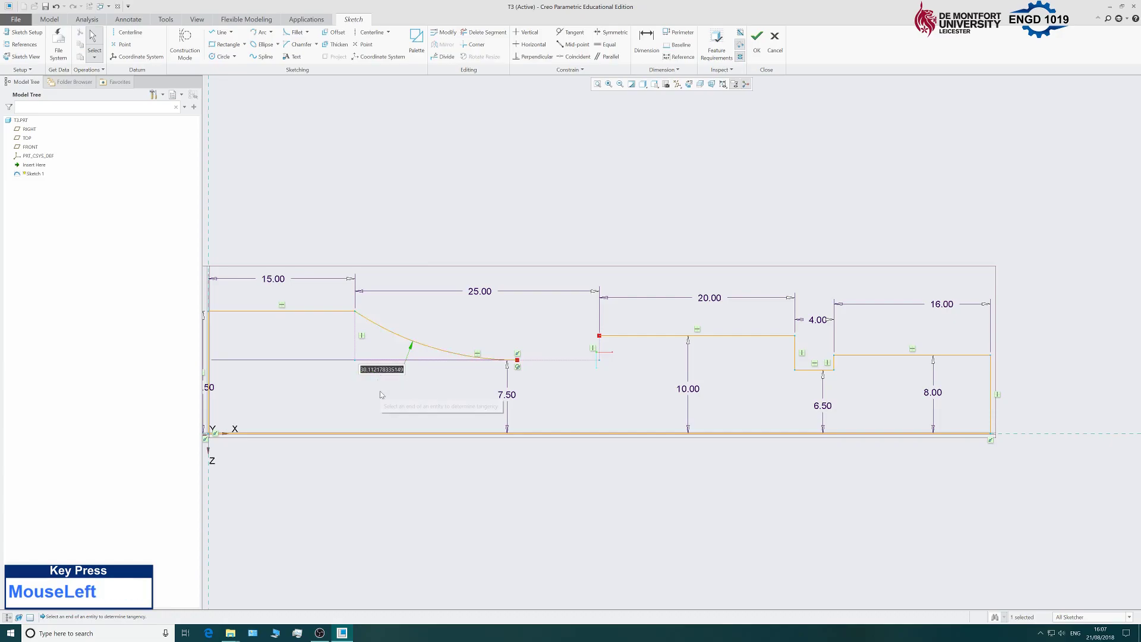
text(20)
key(Return)
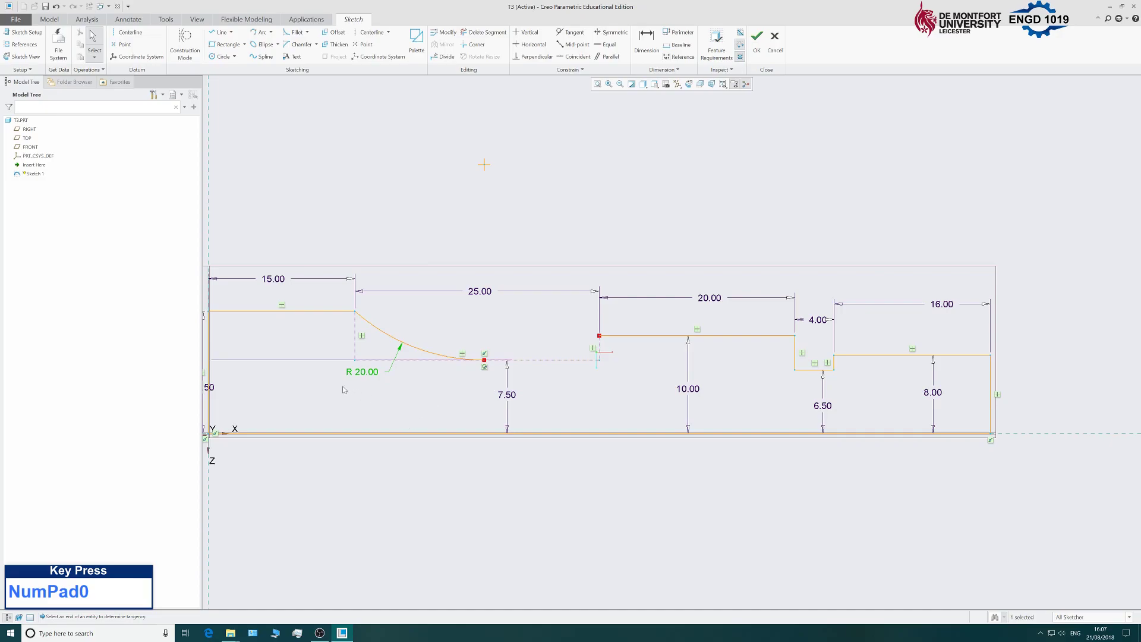
Draw a sloping line from the third section's upper corner nearest the arc down to the horizontal construction line, short of the arc's end
click(218, 32)
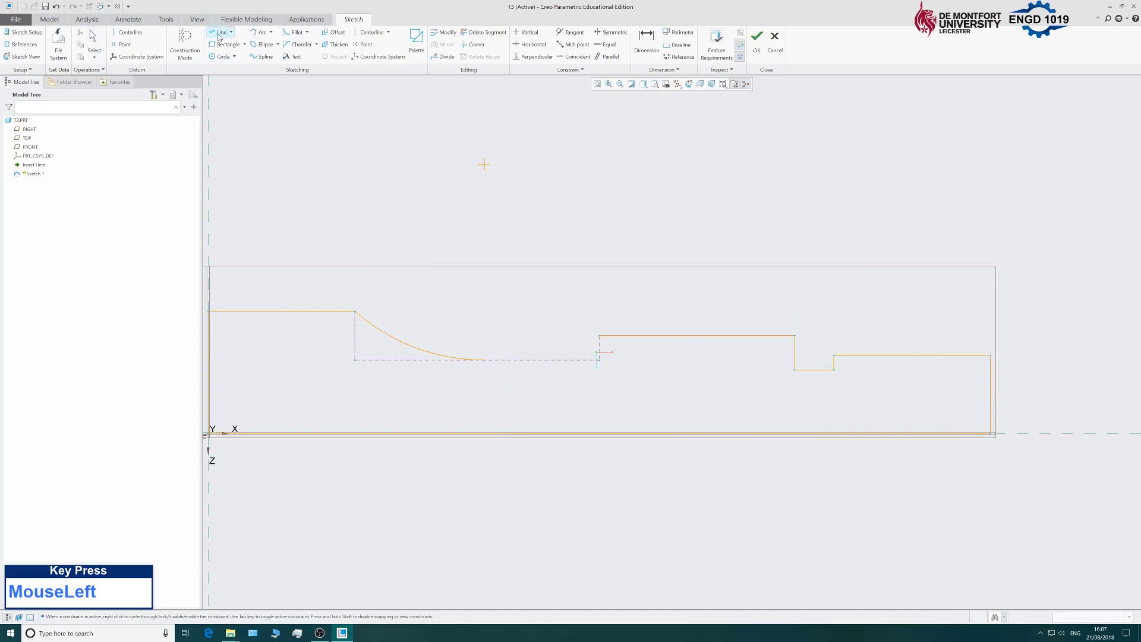
click(261, 56)
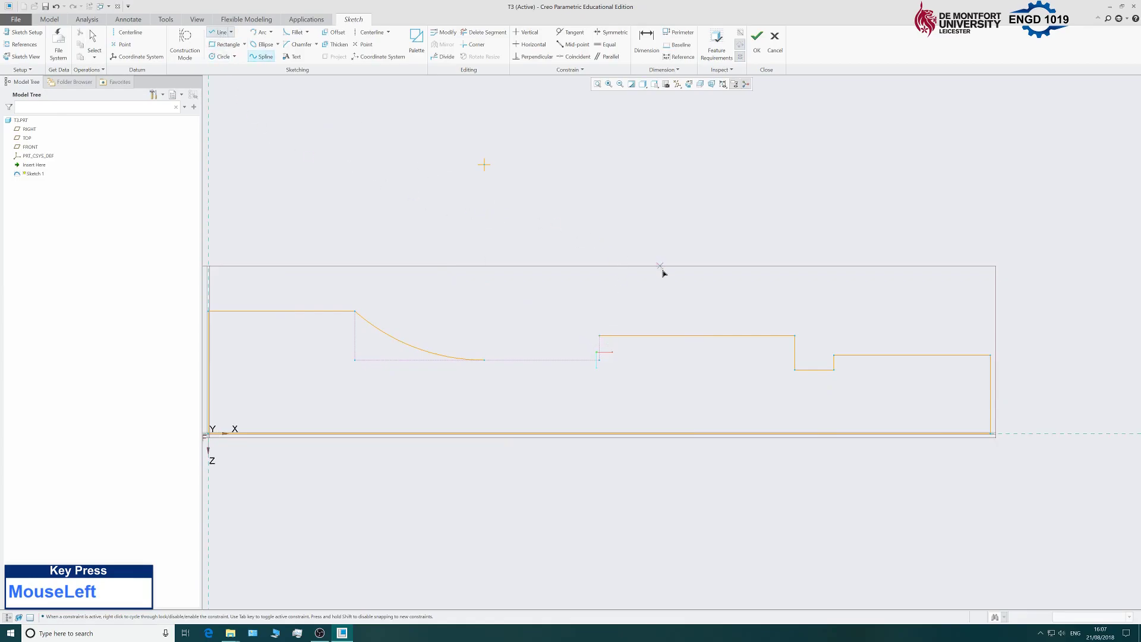
click(598, 336)
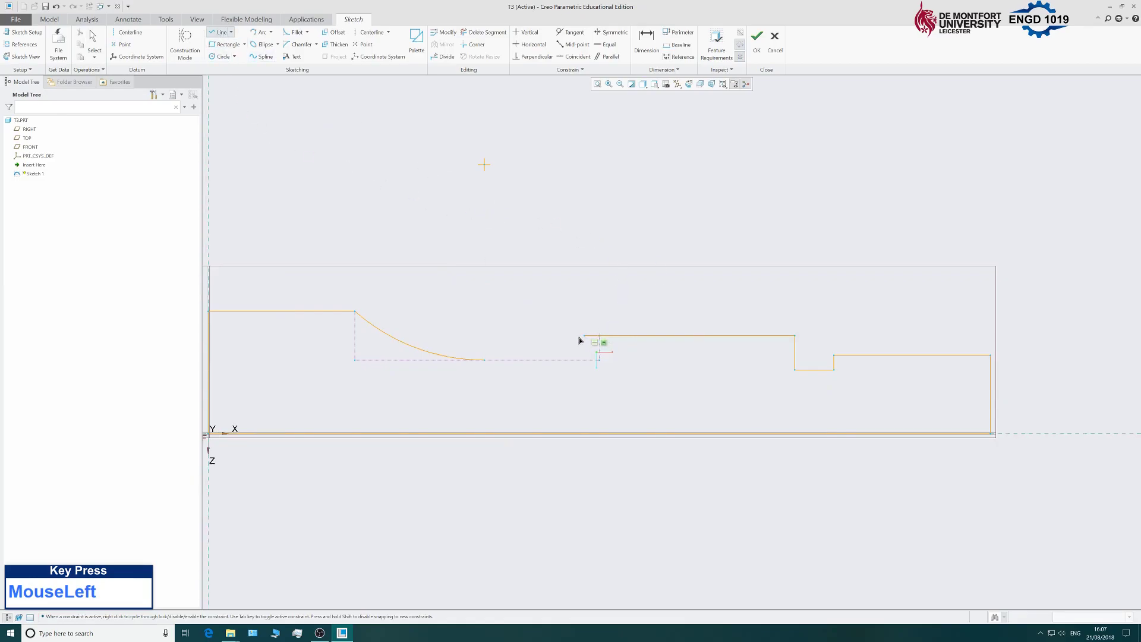
click(523, 360)
middle_click(559, 312)
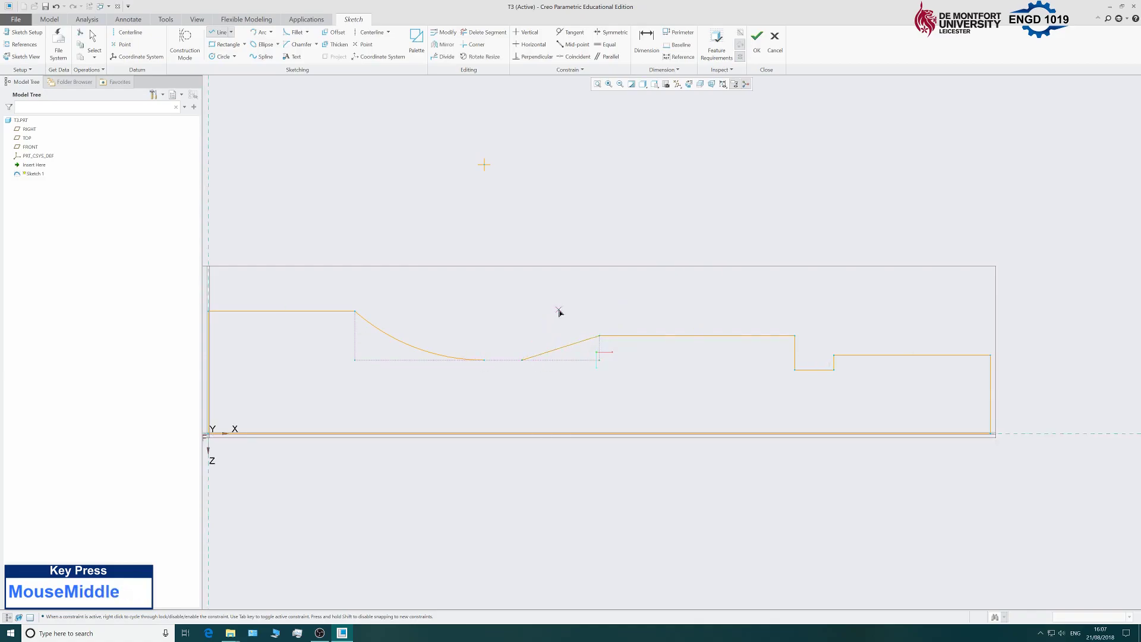
Dimension the sloping line's horizontal length between its two endpoints and set it to 10 mm
middle_click(560, 312)
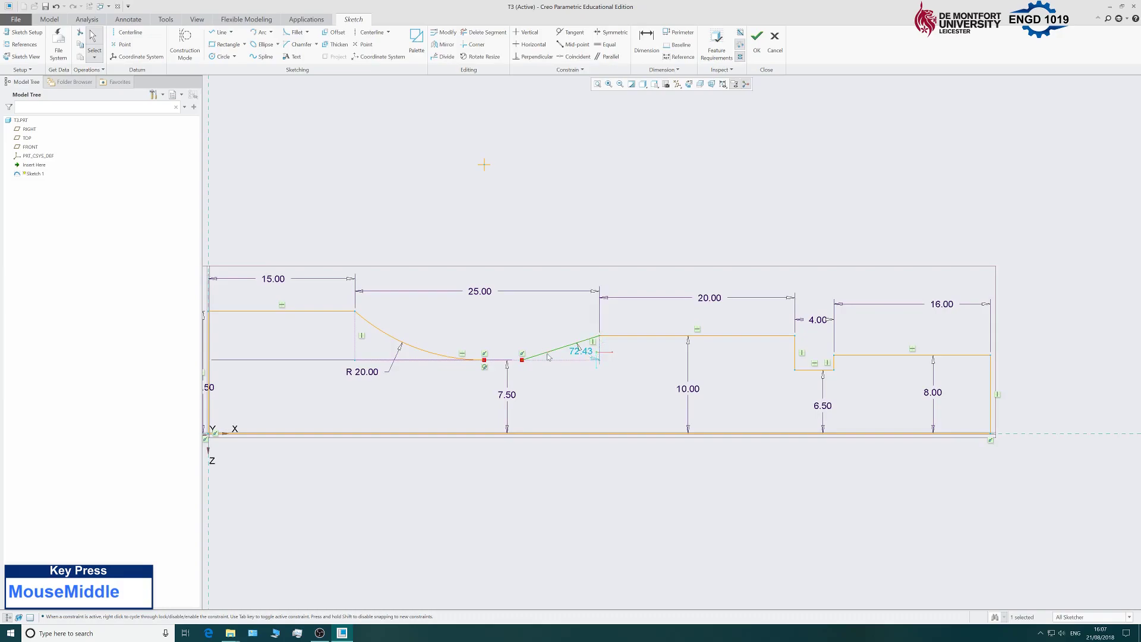
click(649, 43)
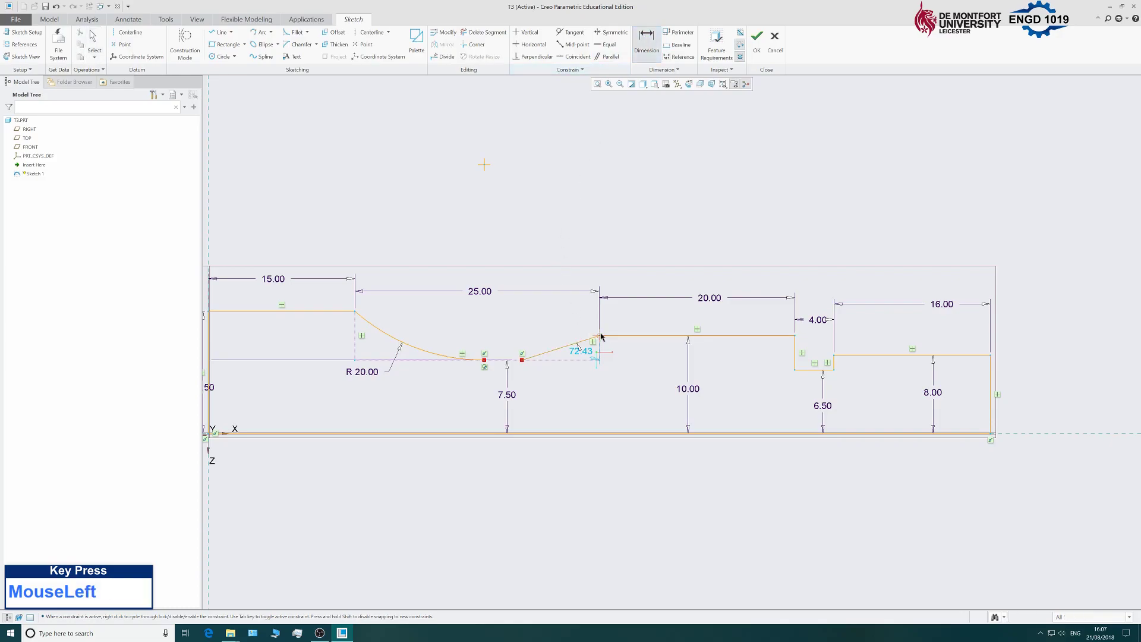
ctrl+click(522, 361)
middle_click(551, 243)
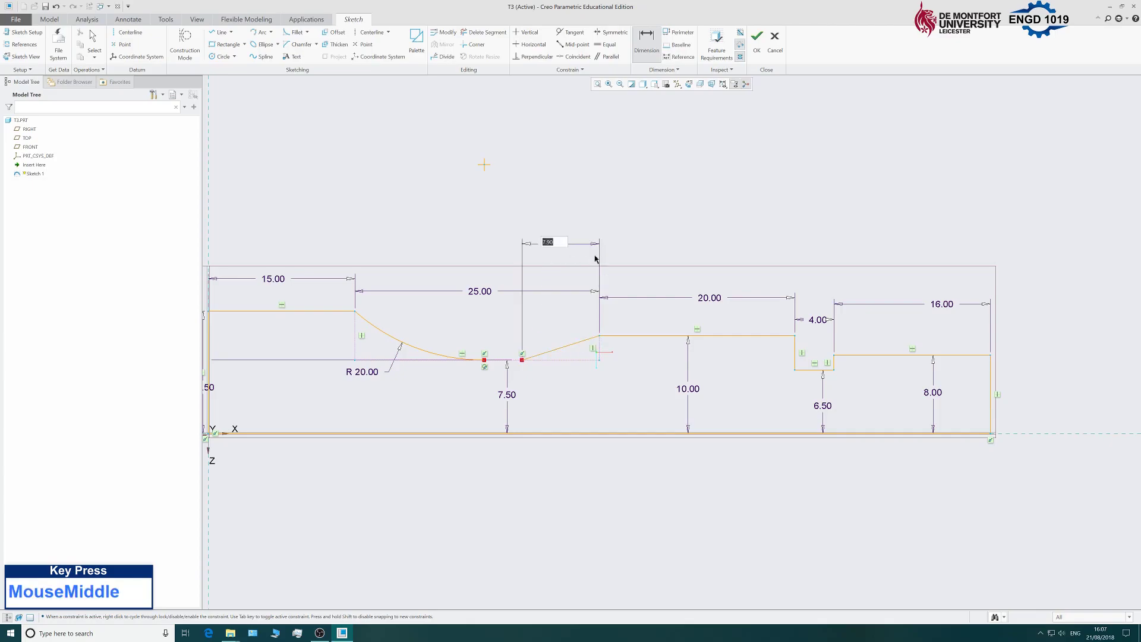
text(10)
key(Return)
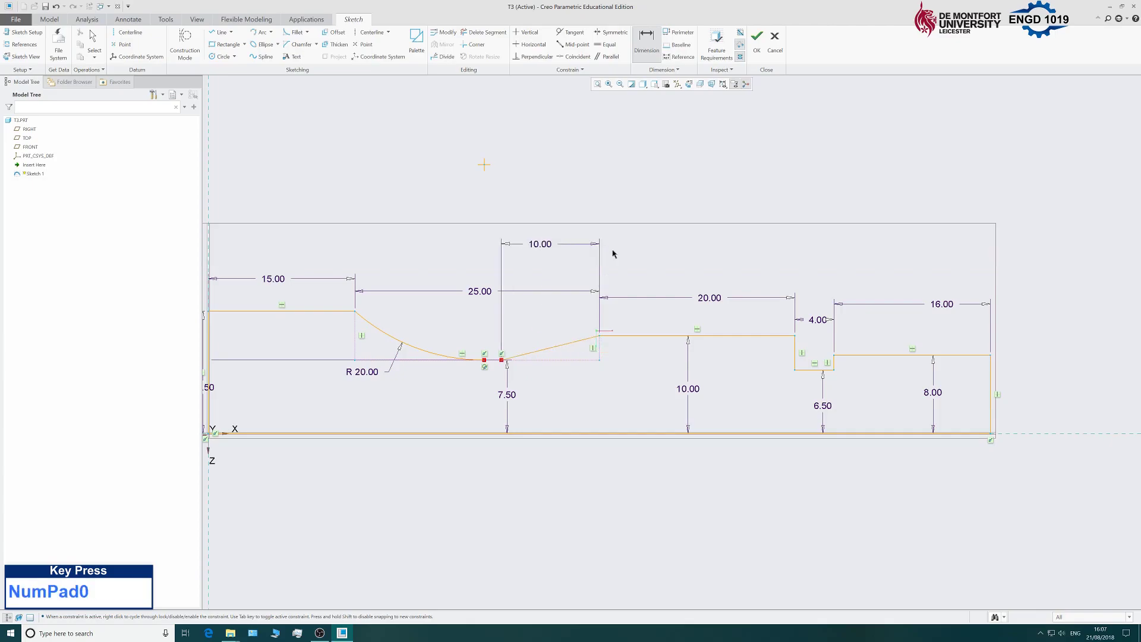
middle_click(616, 156)
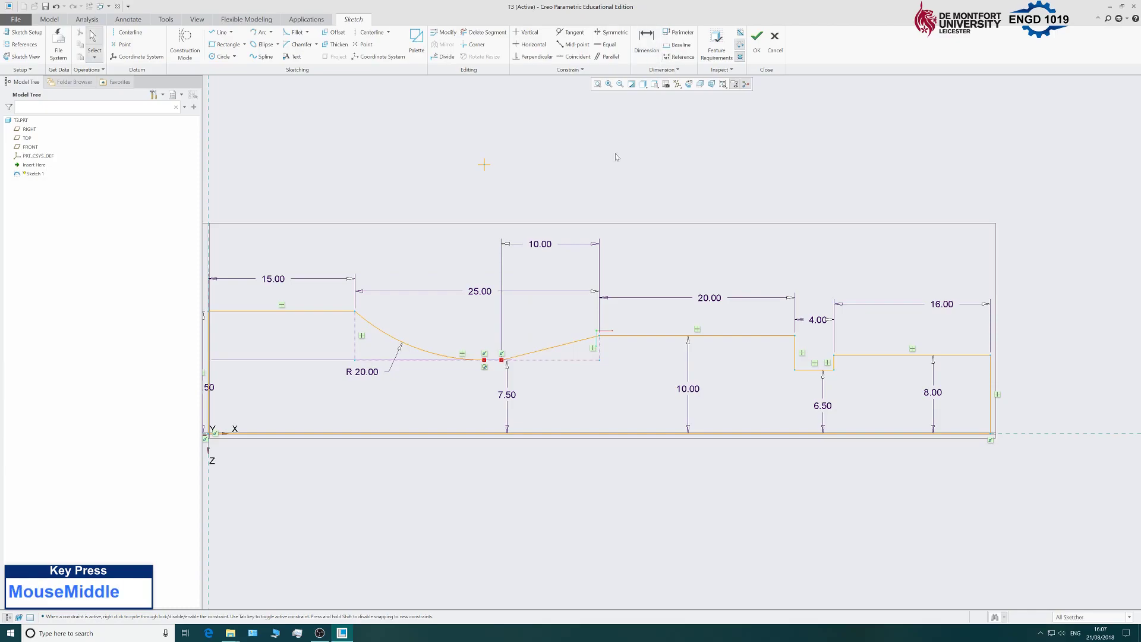
Close the profile with a short horizontal line from the arc's lower end to the sloping line's lower end
click(213, 35)
scroll(502, 380, down, 4)
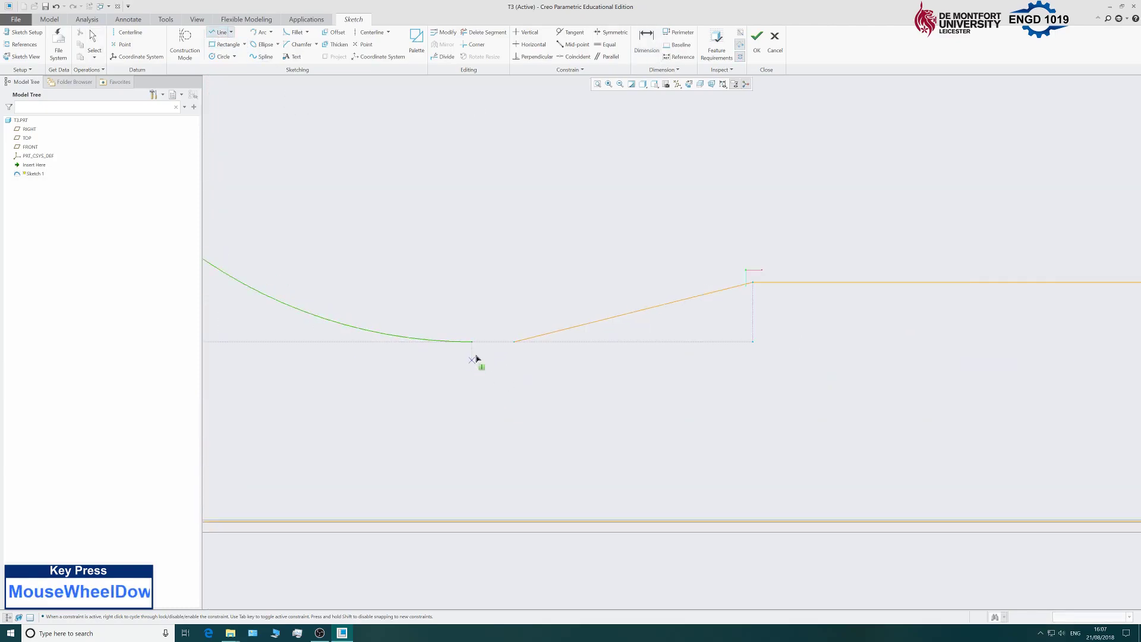
click(472, 342)
click(514, 342)
middle_click(486, 259)
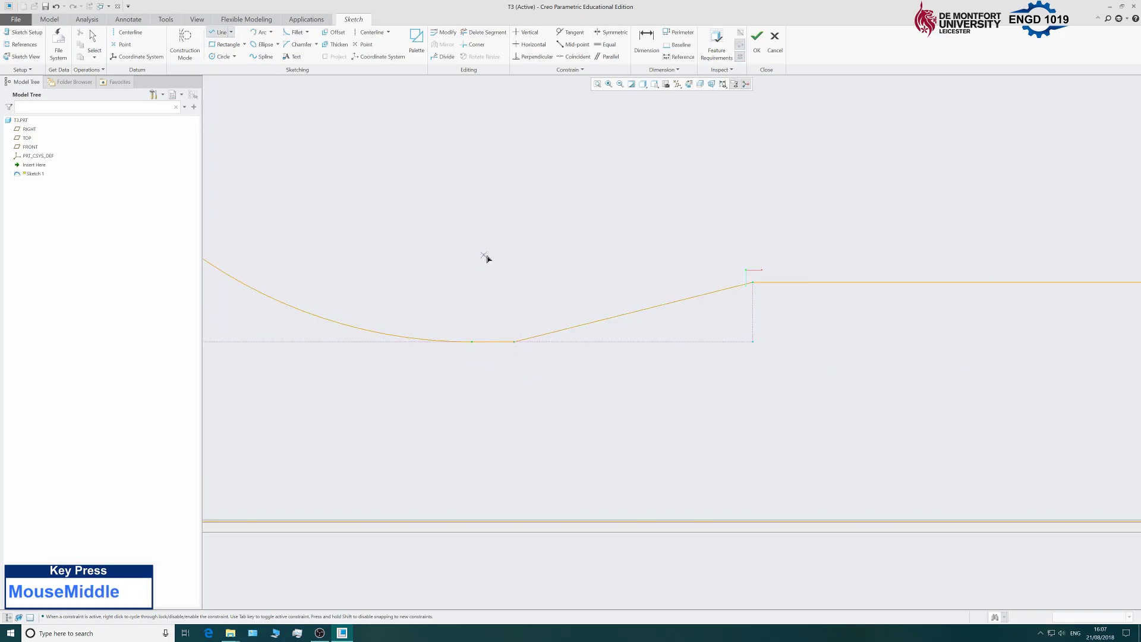
middle_click(486, 260)
ctrl+scroll(561, 331, up, 6)
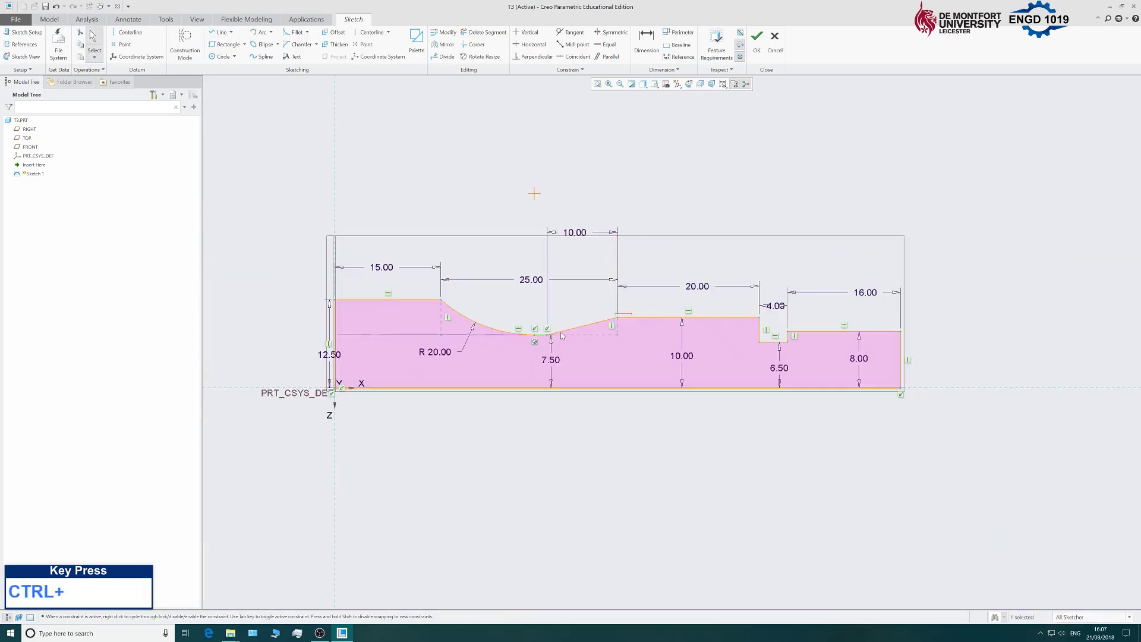
ctrl+scroll(517, 373, down, 1)
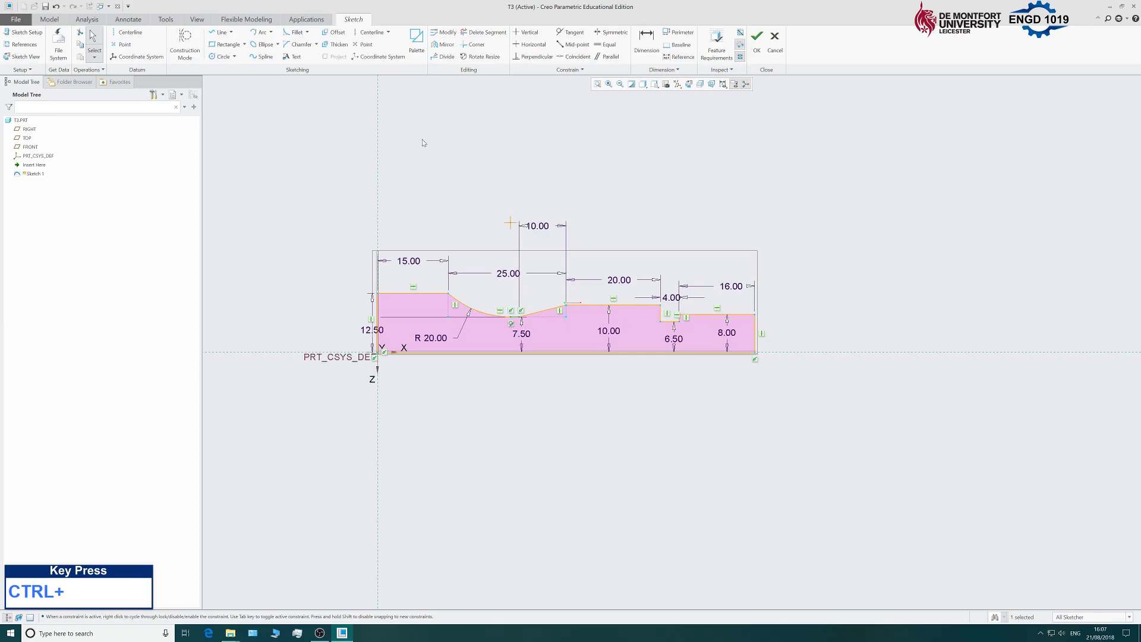
Add a horizontal centerline through the origin along the profile's base line and finish the sketch
click(143, 38)
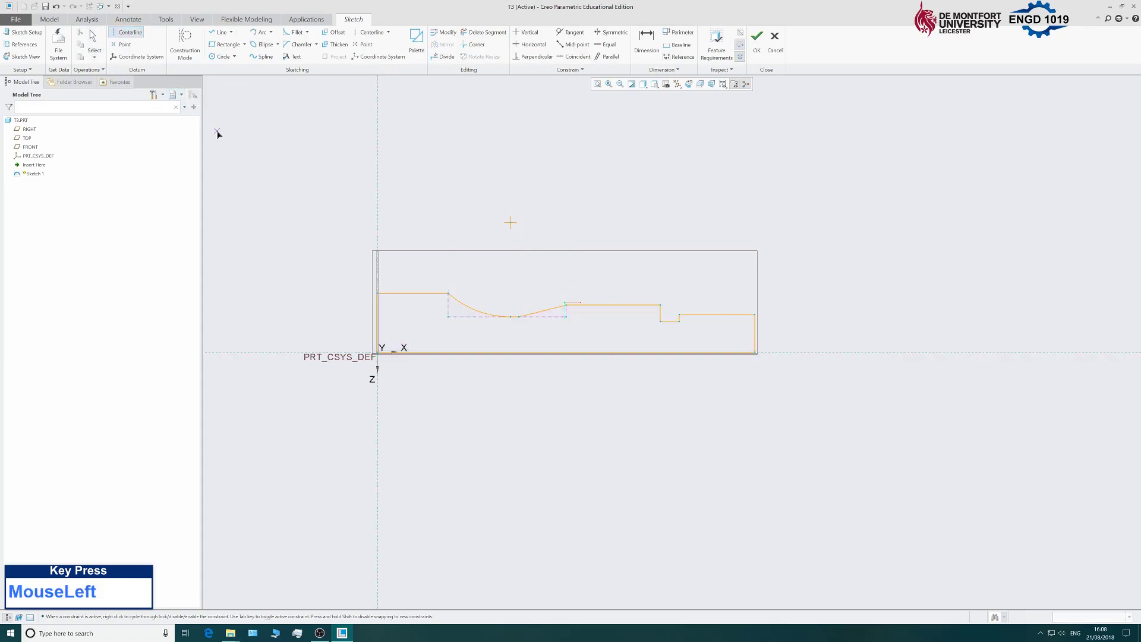
click(376, 353)
click(510, 222)
click(894, 353)
middle_click(816, 182)
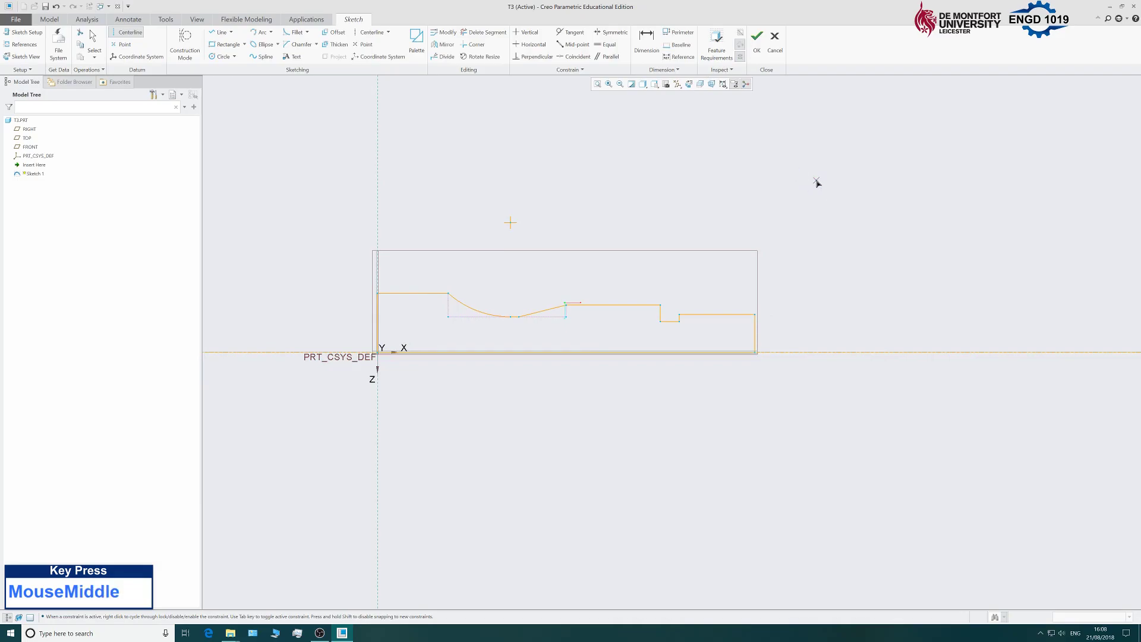
click(758, 51)
Revolve the stepped profile 360° about its internal centerline into a solid shaft
scroll(318, 296, up, 3)
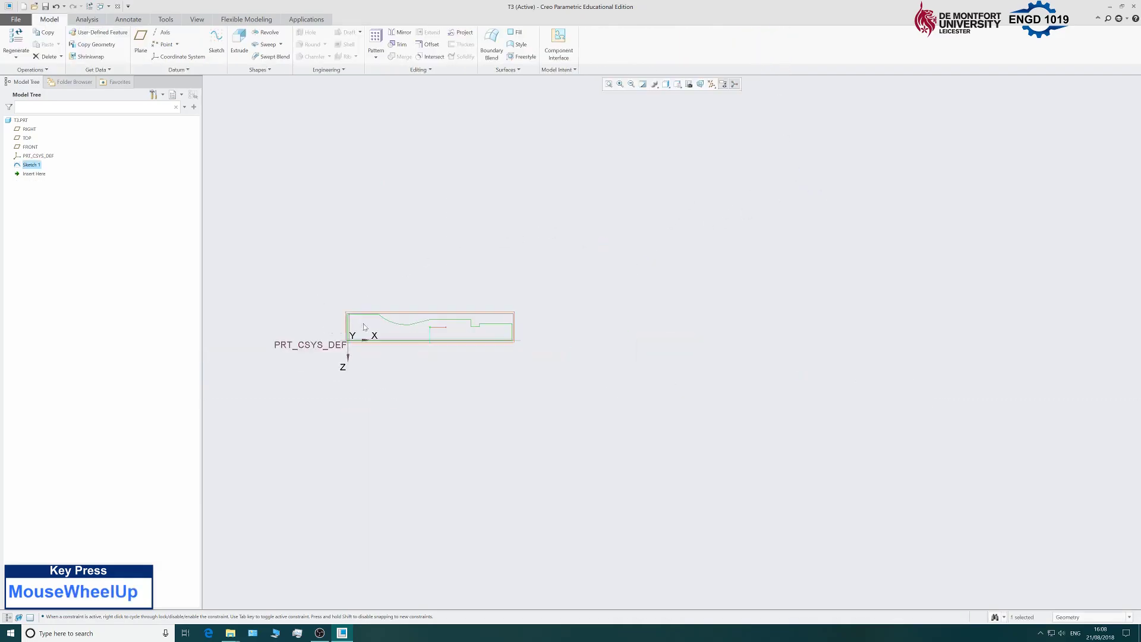
scroll(271, 331, down, 3)
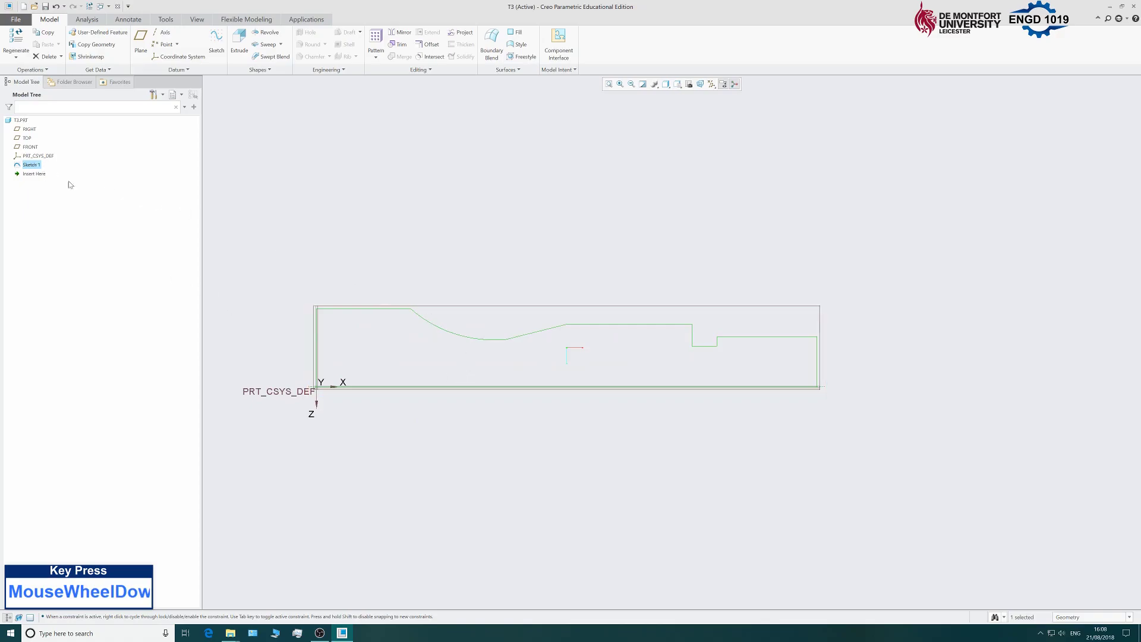
click(267, 33)
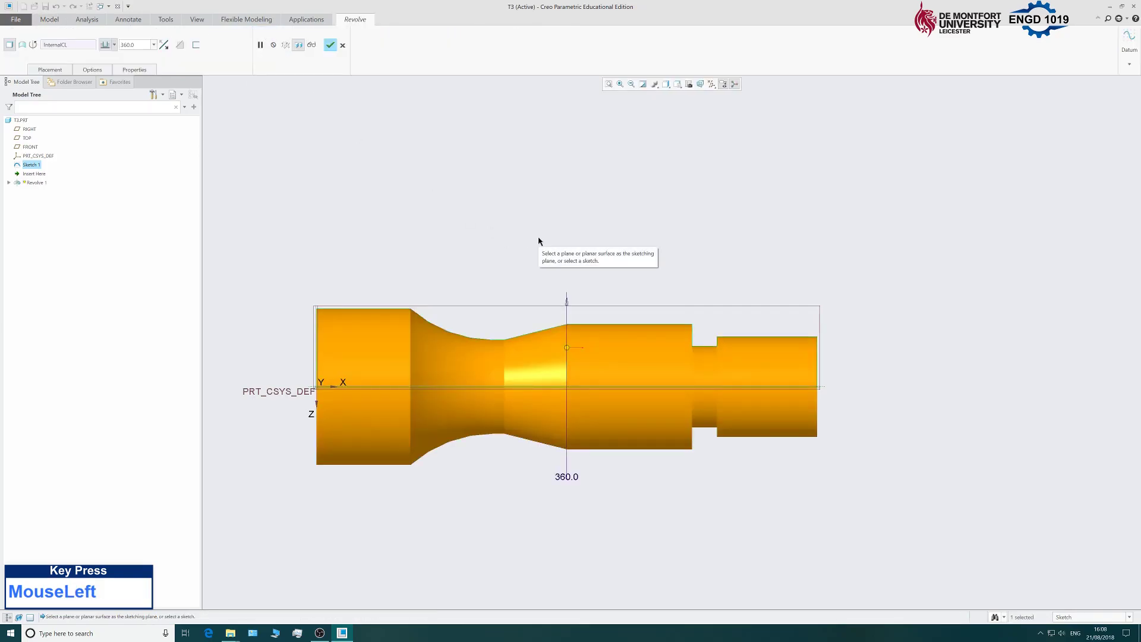
mouse_move(695, 229)
middle_down()
mouse_move(642, 273)
mouse_move(716, 306)
mouse_move(677, 257)
mouse_move(753, 241)
mouse_move(725, 309)
mouse_move(746, 248)
mouse_move(751, 271)
mouse_move(740, 277)
middle_up()
click(331, 45)
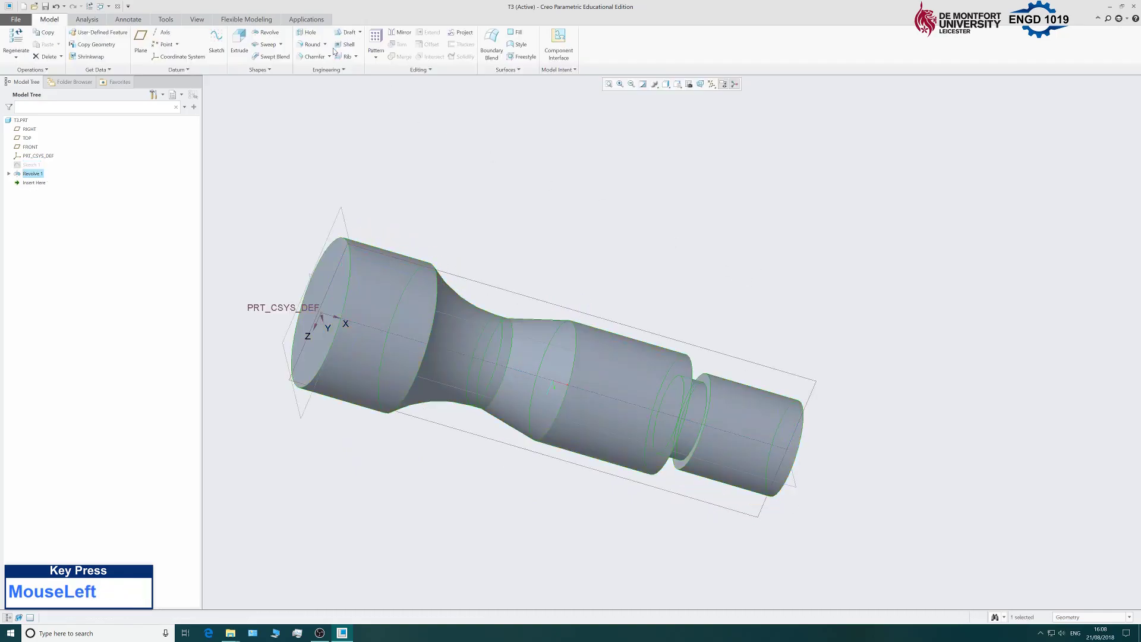
Apply a 2 mm D x D edge chamfer to the third section's outer edge beside the groove and the last section's free end edge
scroll(517, 296, down, 3)
scroll(623, 301, down, 3)
scroll(622, 301, up, 5)
scroll(605, 315, down, 3)
middle_drag(751, 240, 712, 253)
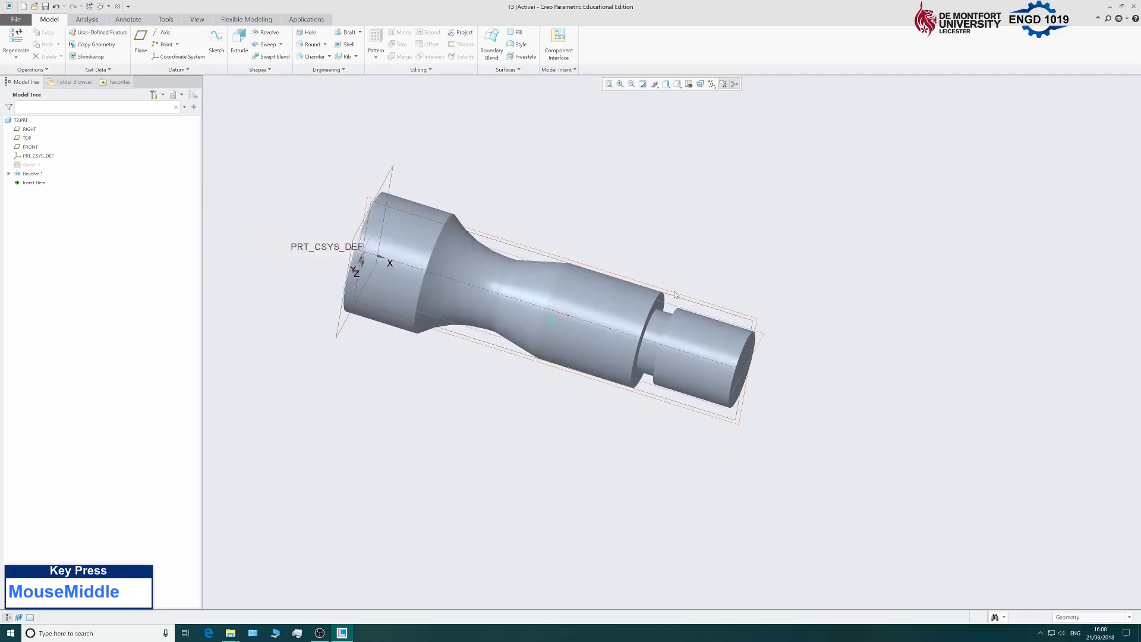
click(312, 58)
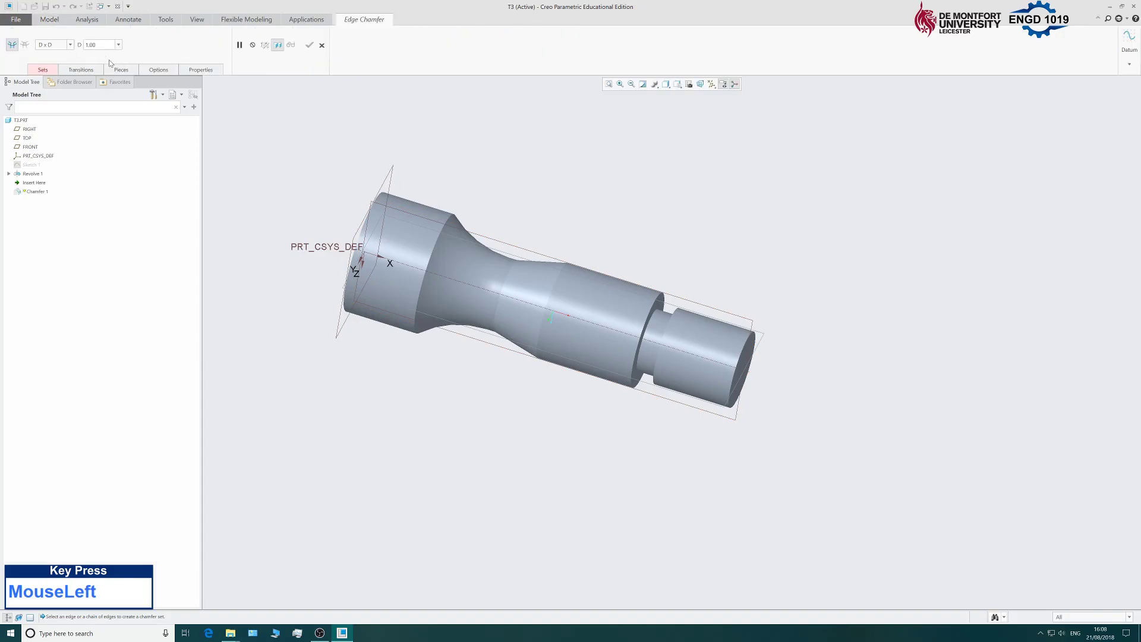
click(90, 45)
text(2)
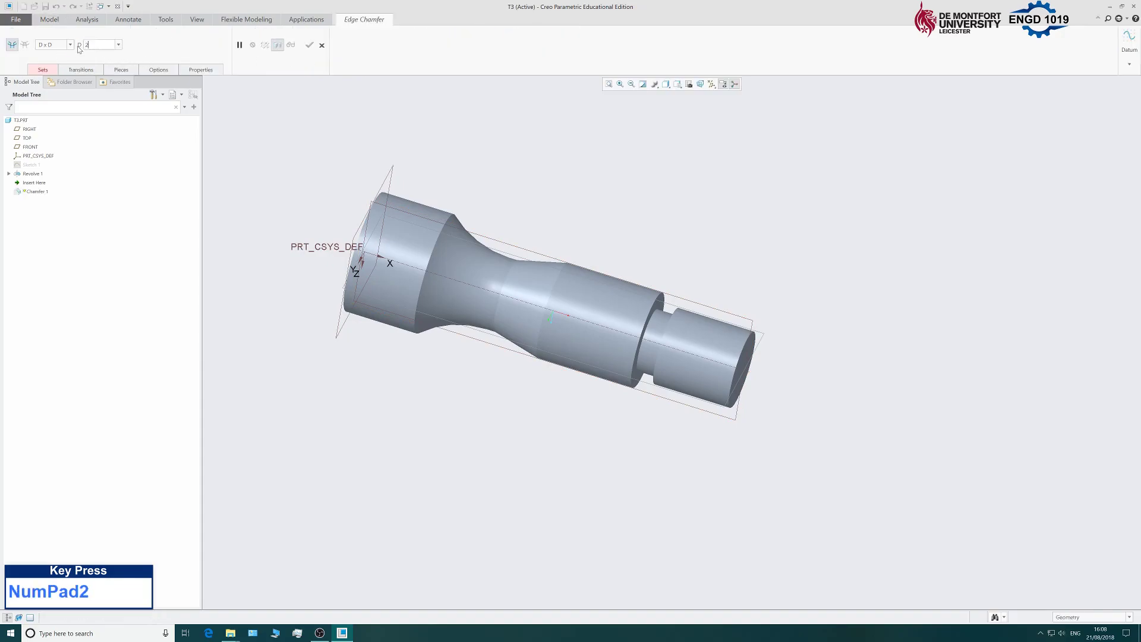
scroll(658, 296, down, 3)
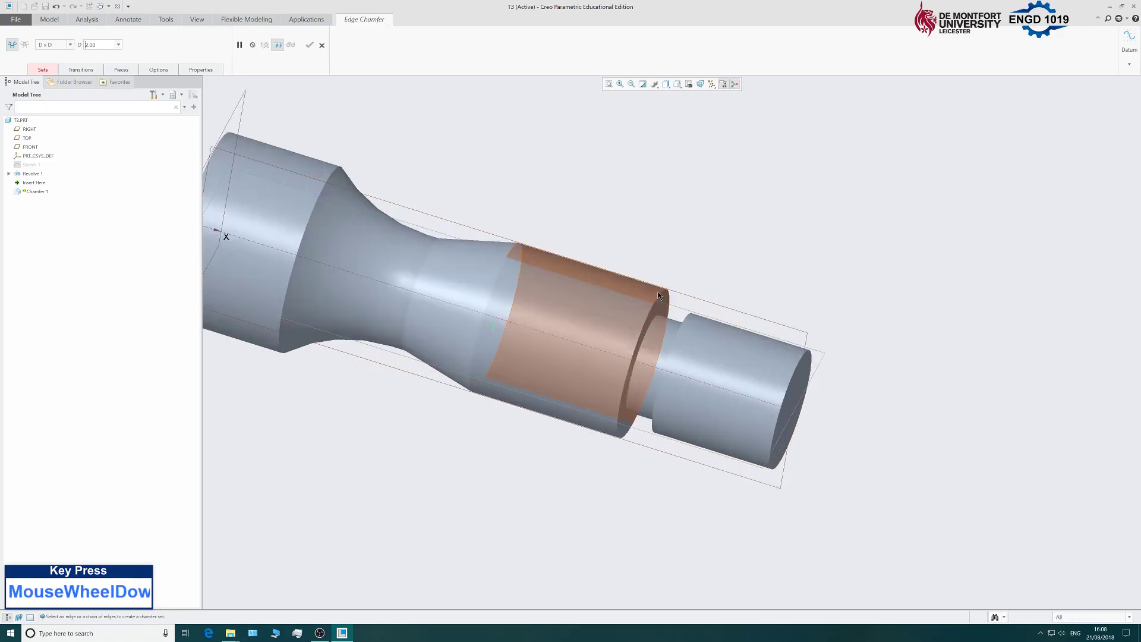
click(663, 298)
click(663, 297)
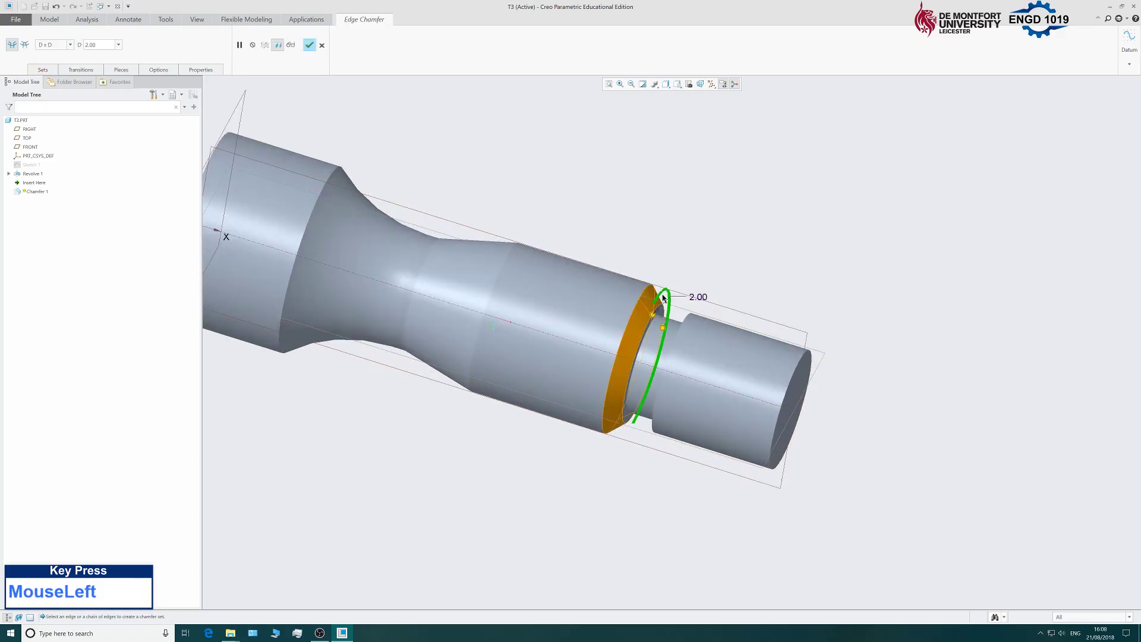
ctrl+click(796, 363)
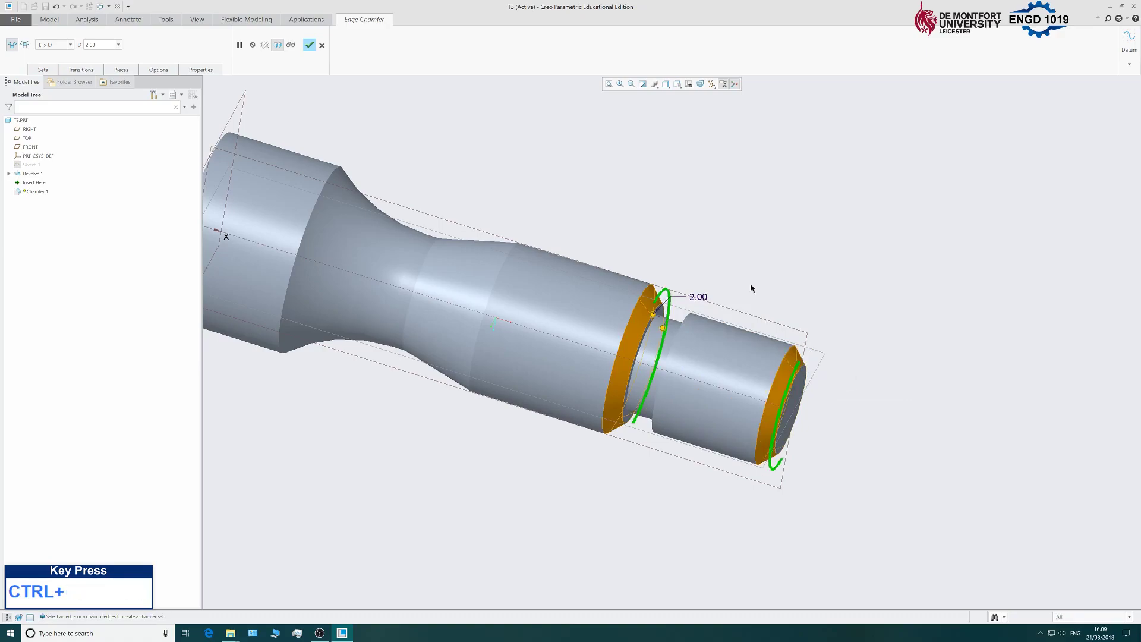
mouse_move(644, 208)
middle_down()
mouse_move(658, 216)
mouse_move(635, 220)
middle_up()
scroll(635, 222, up, 3)
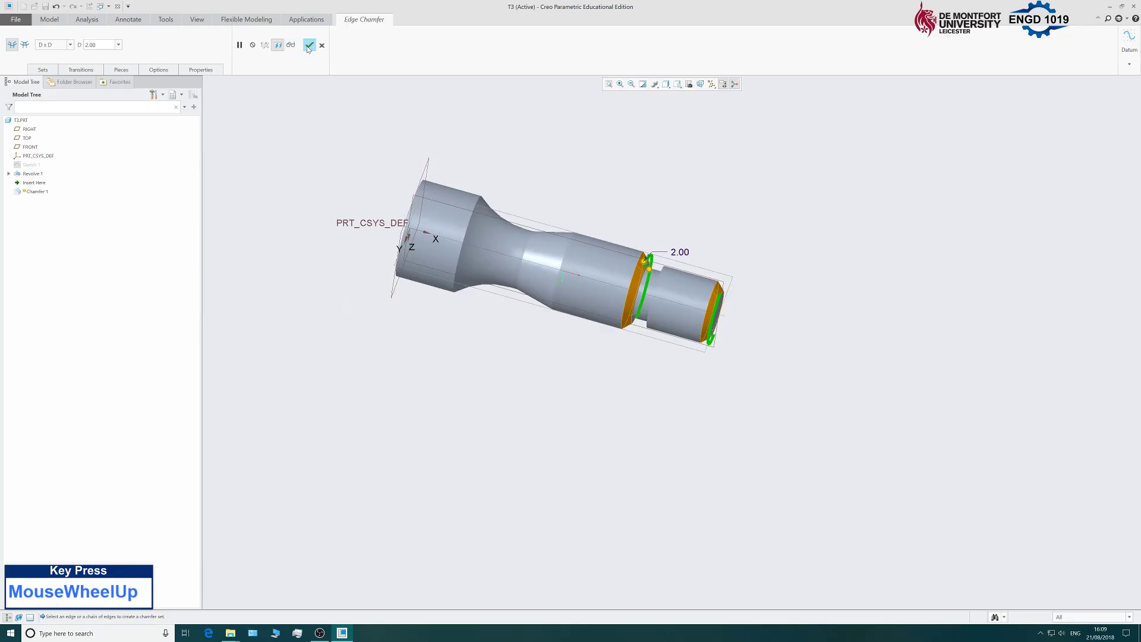
click(309, 45)
Clear the selection and save the part as T3.PRT in the Public Documents folder
scroll(453, 303, up, 3)
scroll(457, 290, down, 5)
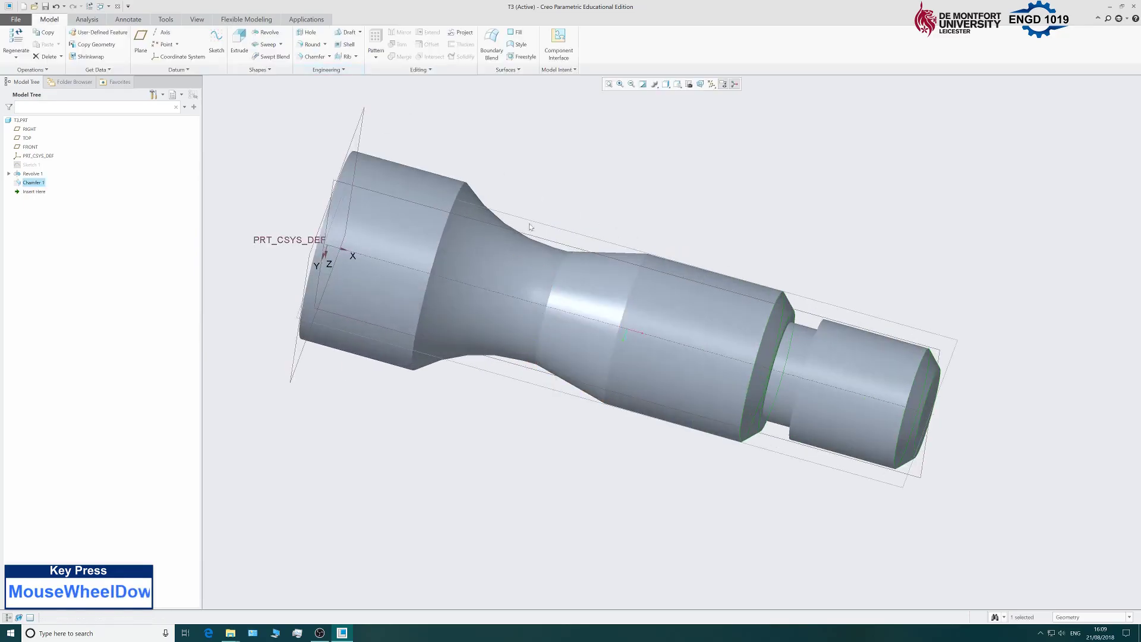
scroll(508, 214, up, 1)
scroll(550, 208, up, 1)
scroll(586, 190, down, 1)
click(744, 173)
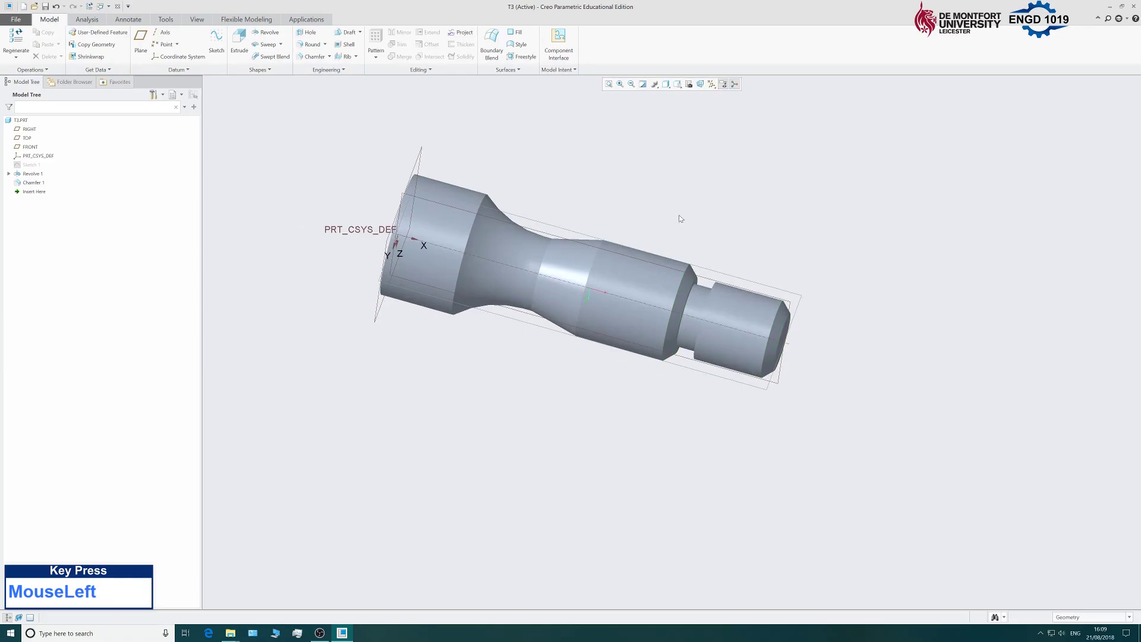
click(12, 21)
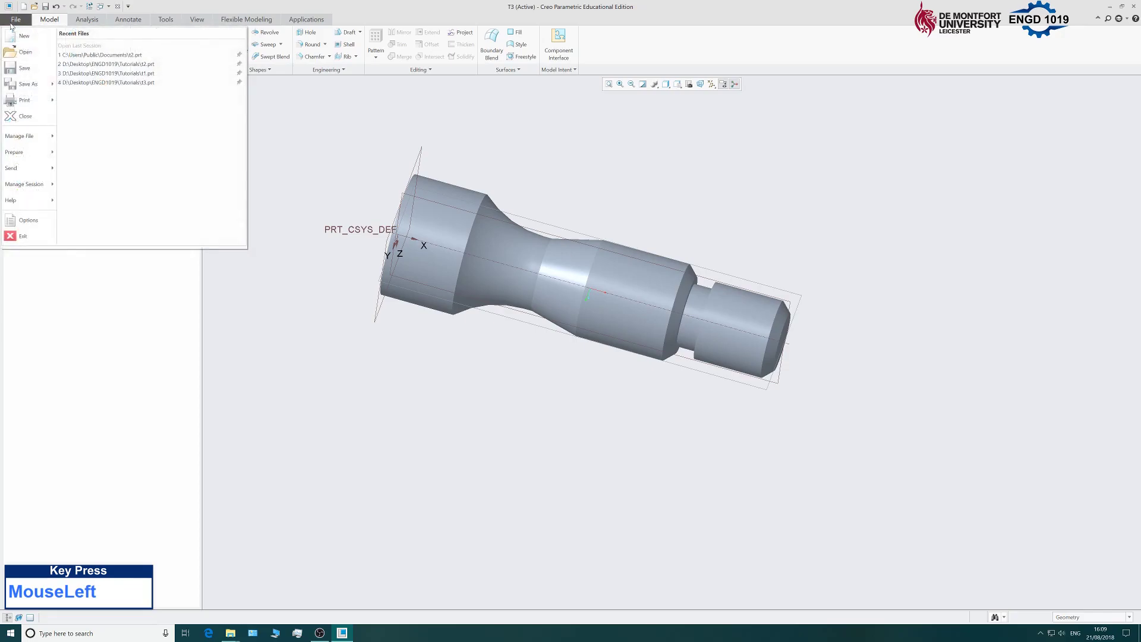
click(24, 68)
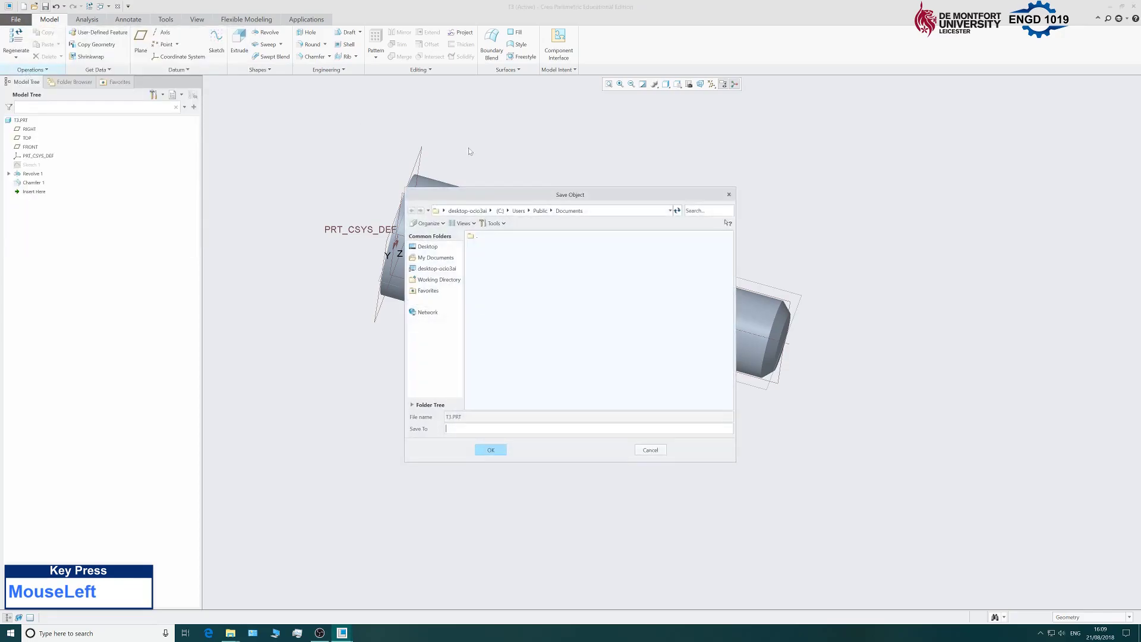
click(492, 450)
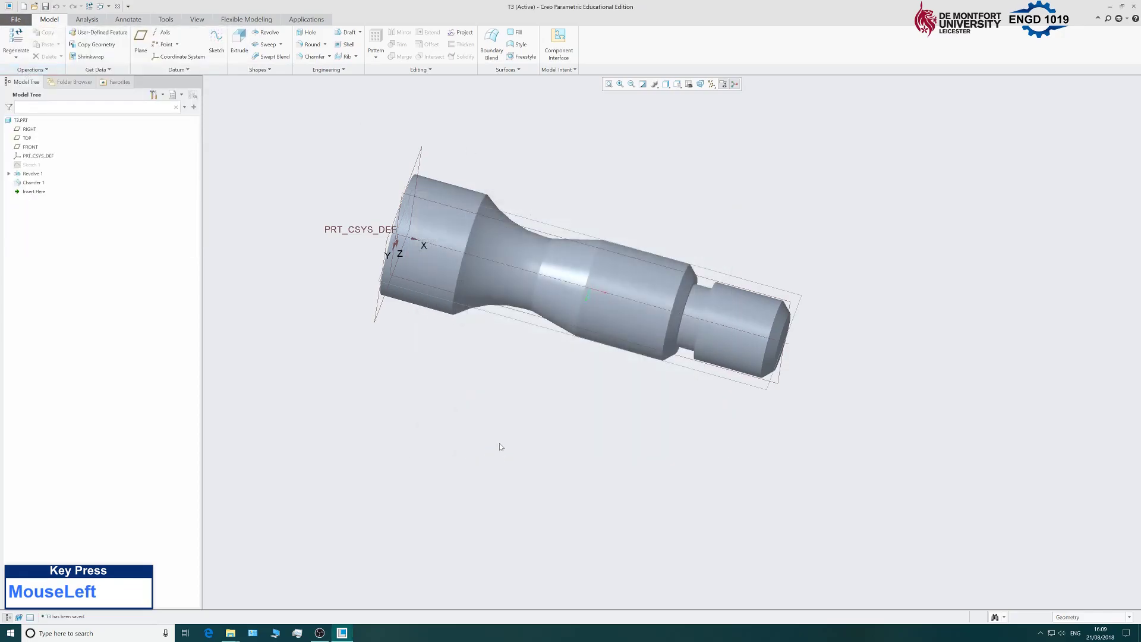